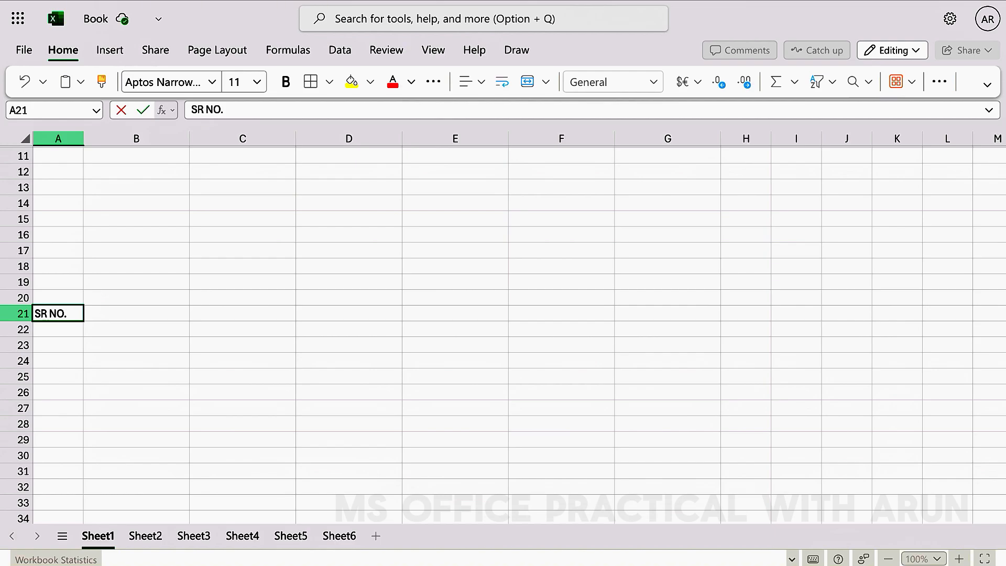
- Enter the headings NAME, DATE OF BIRTH, CURRENT DATE and RESULT in cells B21 to E21
key("Tab")
type("NAME")
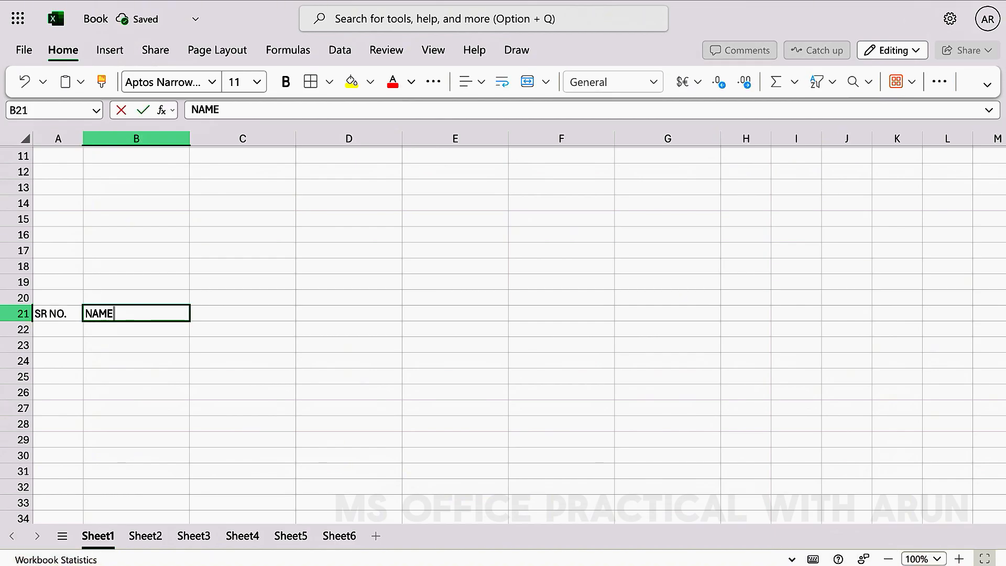
key("Tab")
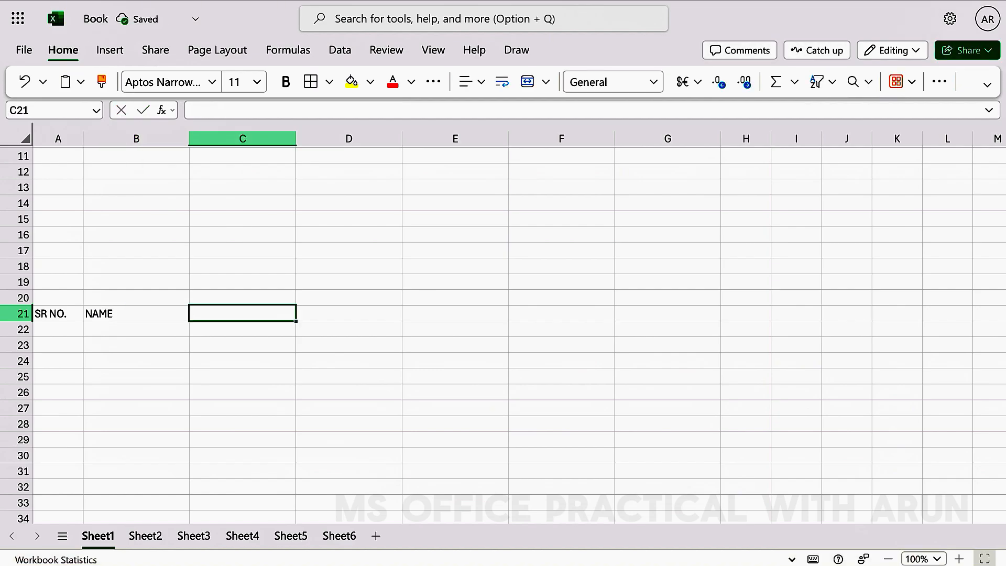
type("DATE OF BIRTH")
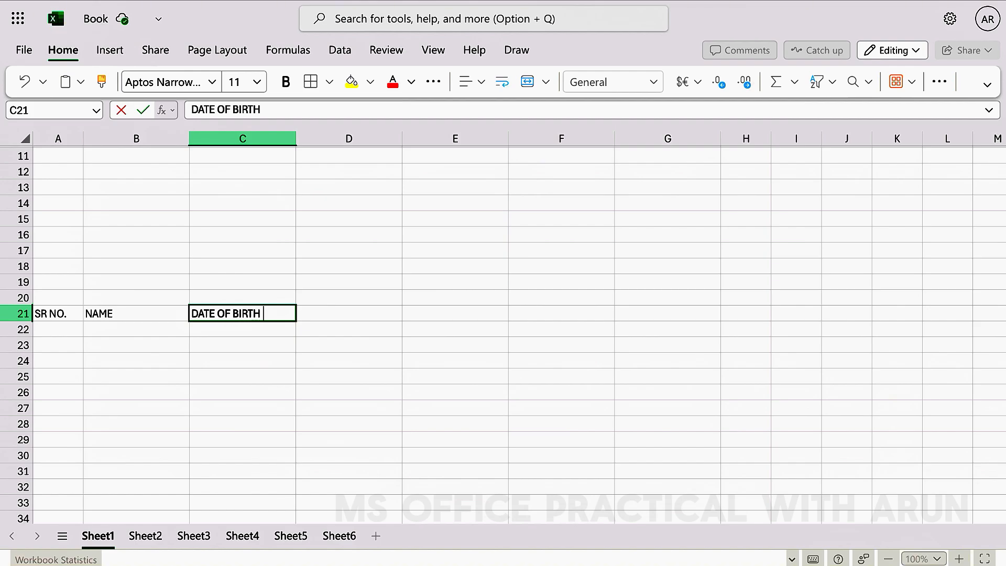
key("Tab")
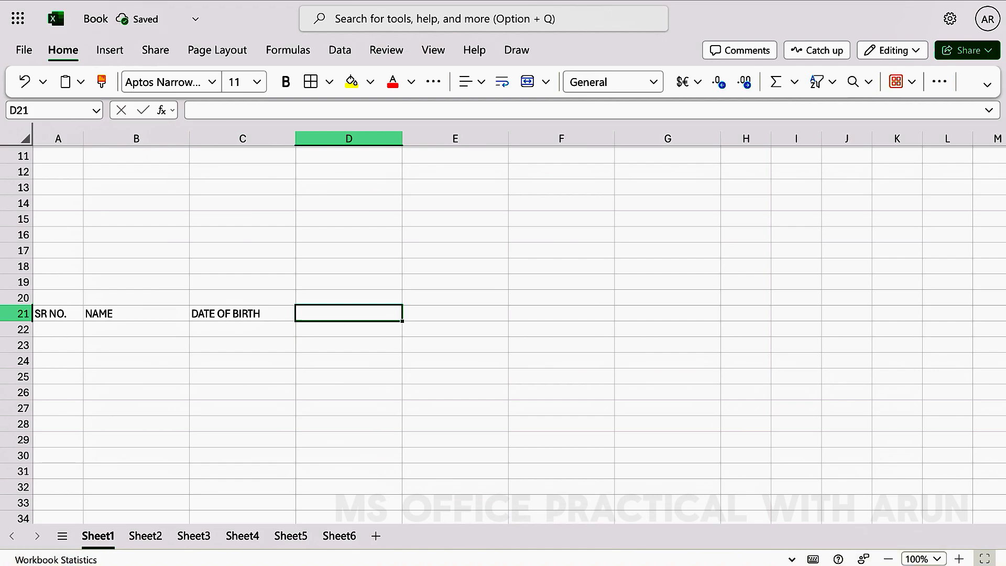
type("CURRENT ")
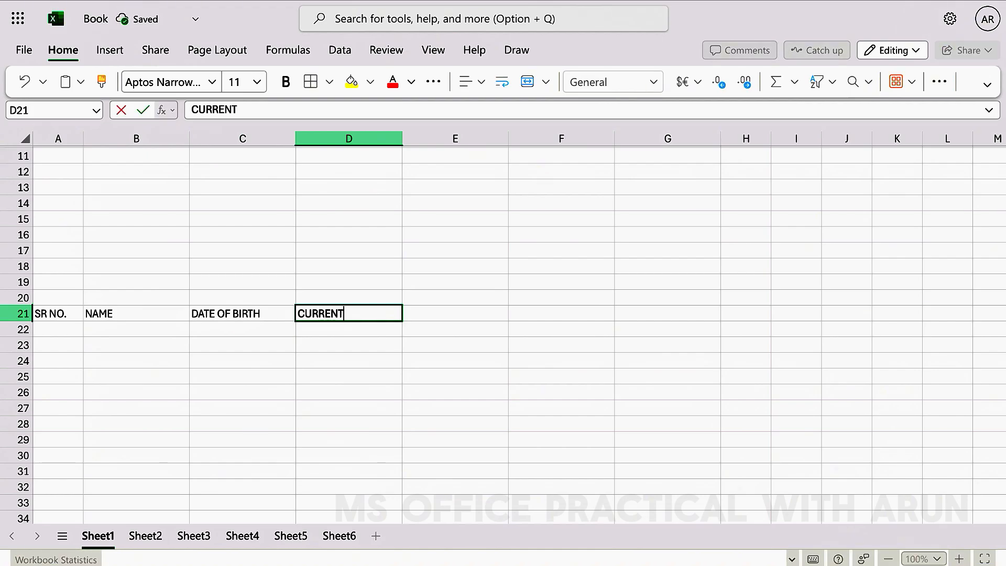
type("DATE")
key("Tab")
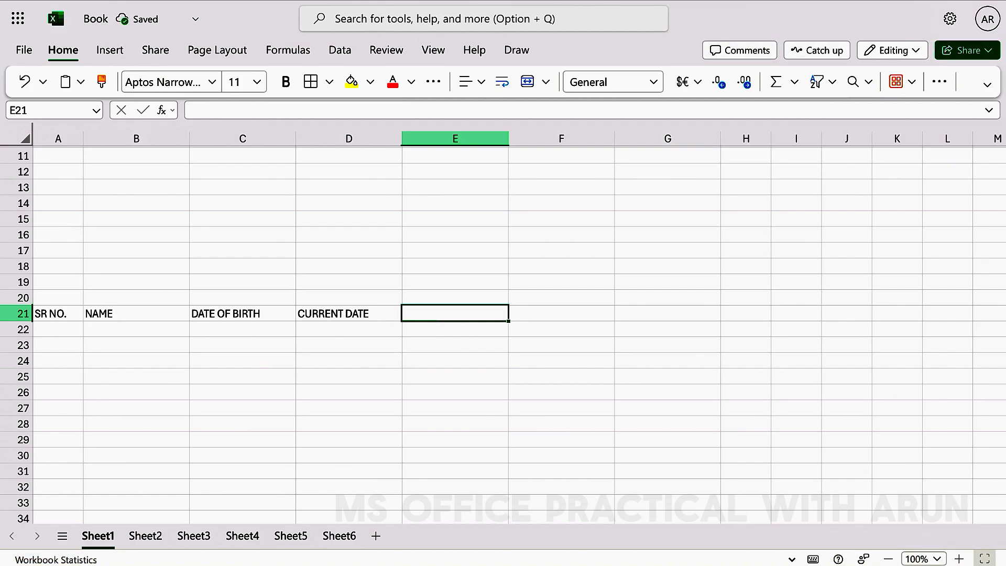
type("RESUK")
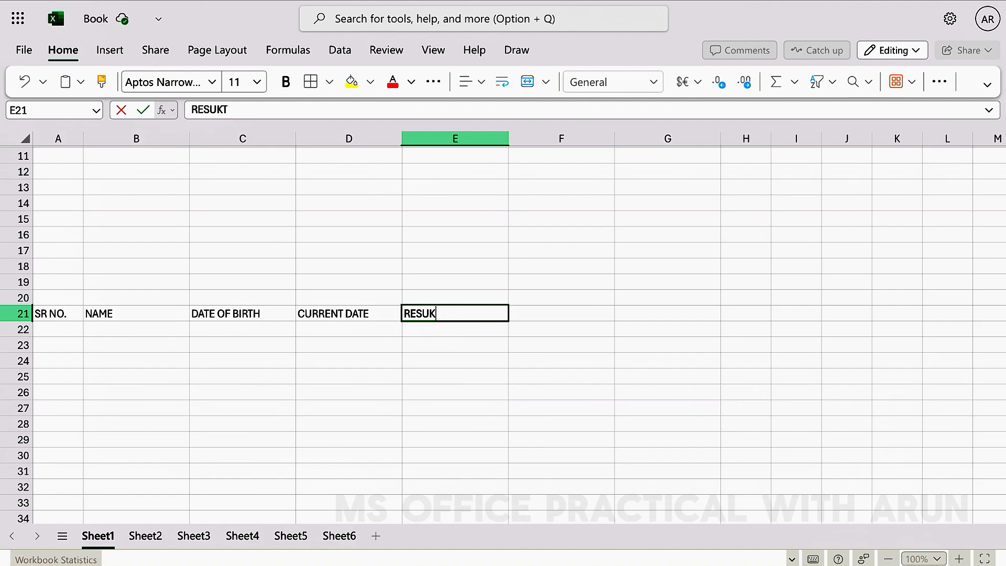
key("BackSpace")
type("LT")
key("Tab")
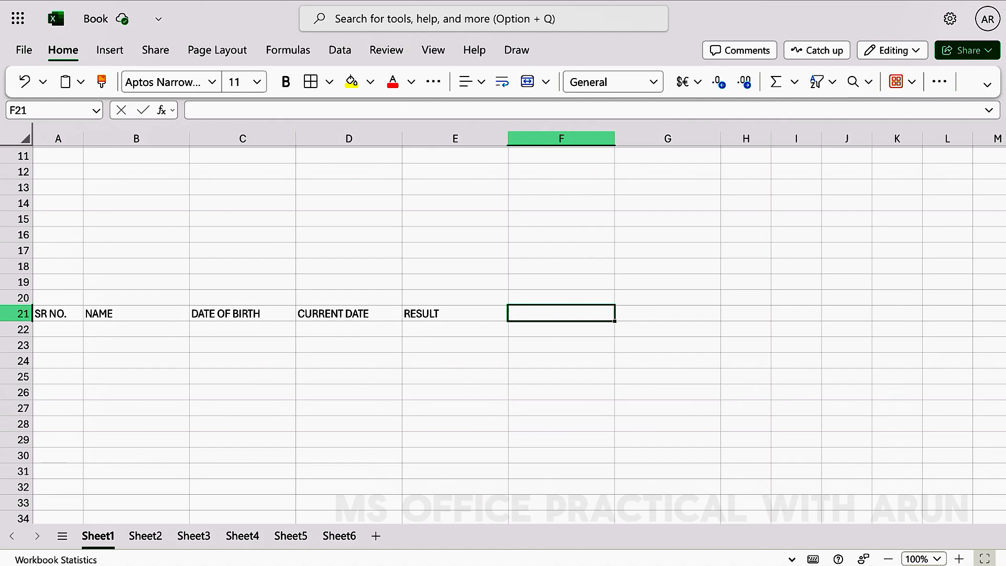
- Enter the subheadings DAY, MONTHS and YEAR in cells E22 to G22, beneath the RESULT heading
key("Down")
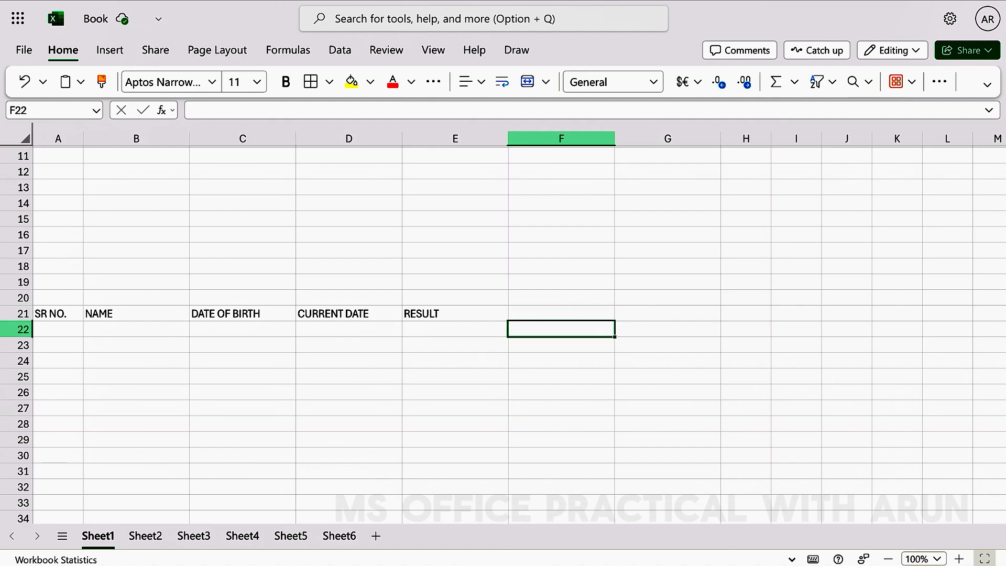
key("alt")
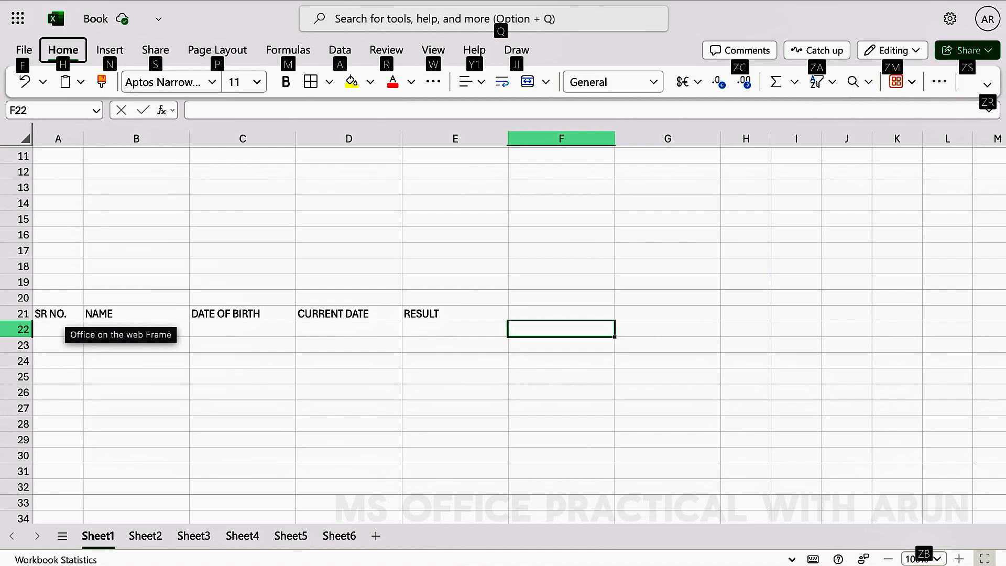
left_click(452, 331)
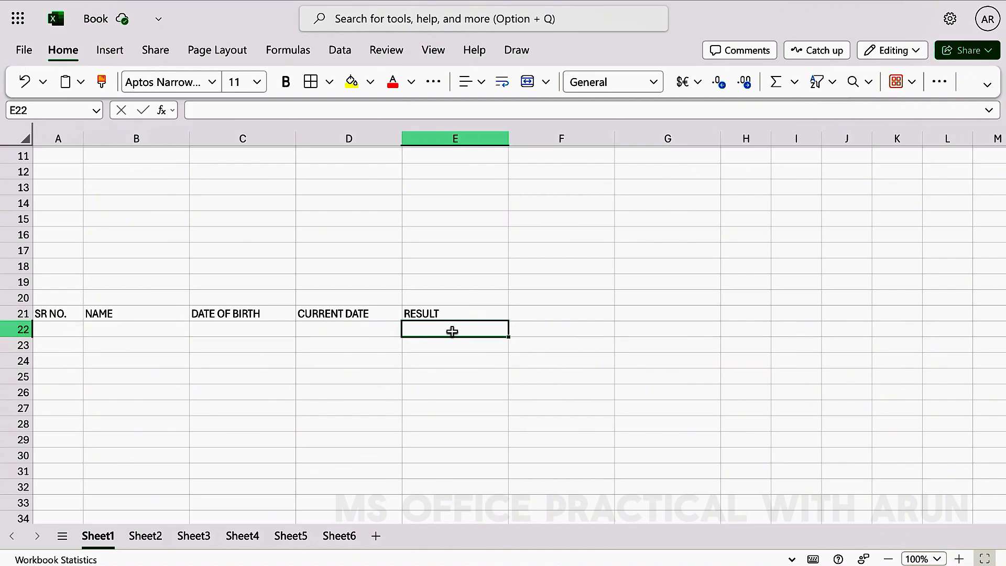
type("DA")
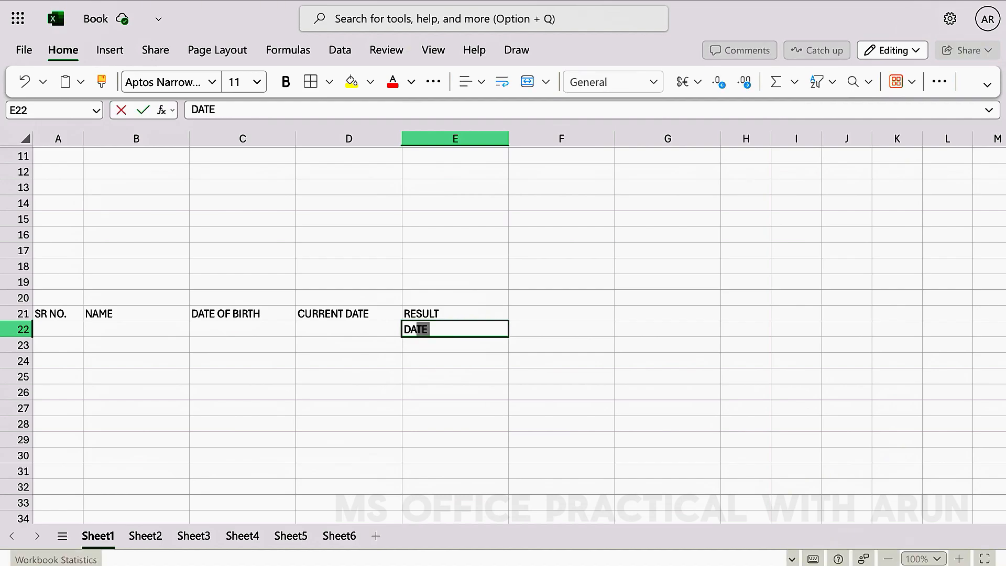
type("Y")
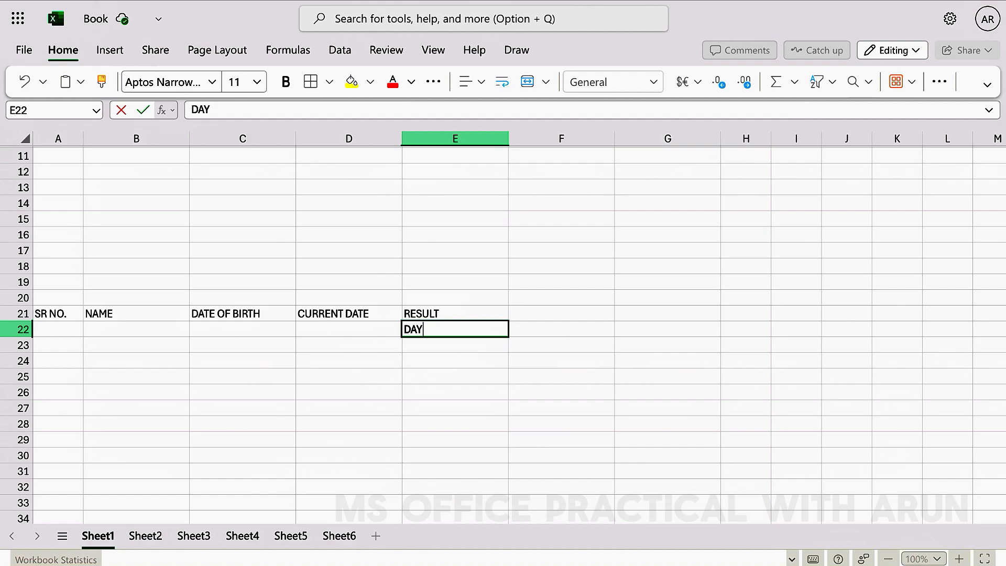
key("Tab")
type("MONT")
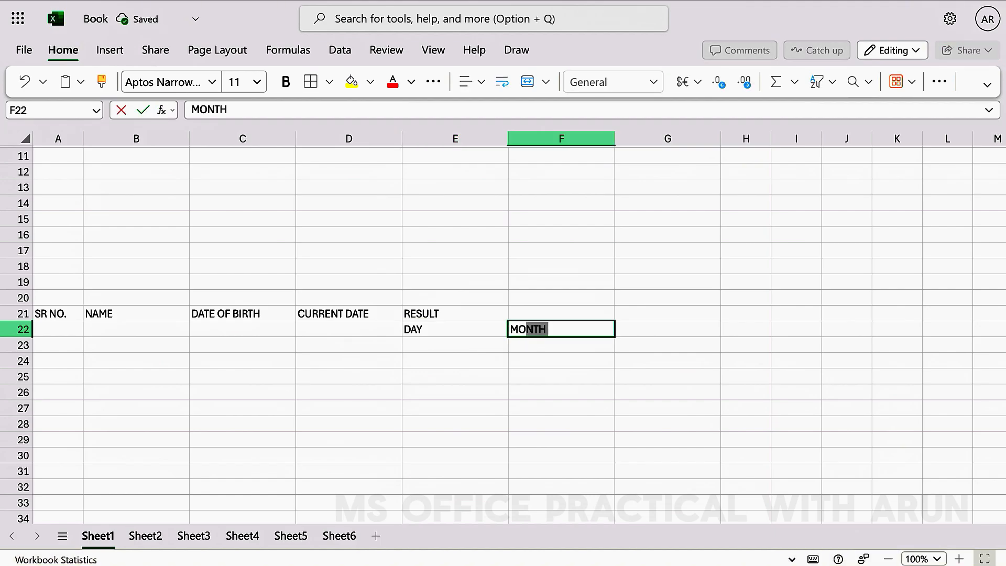
type("HS")
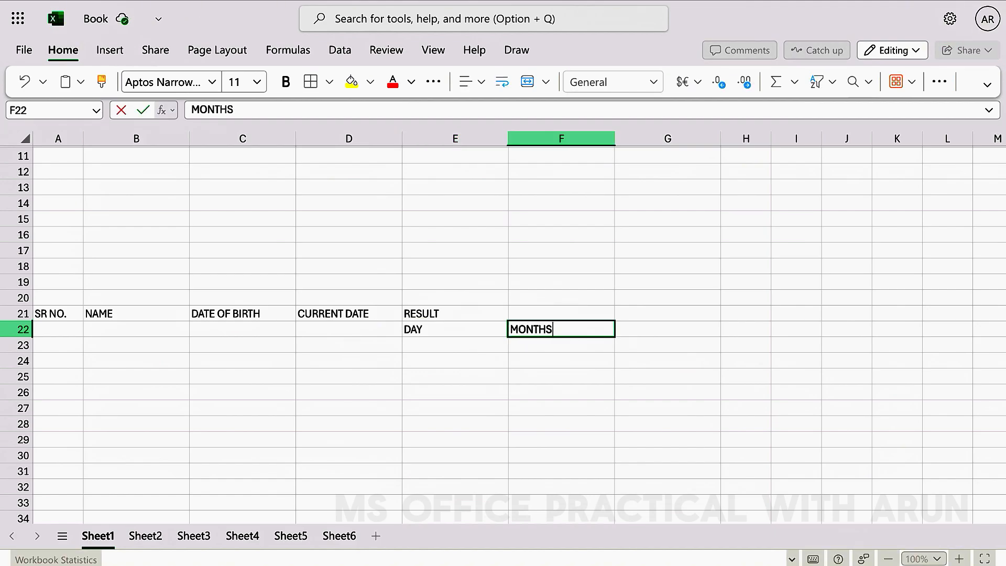
key("Tab")
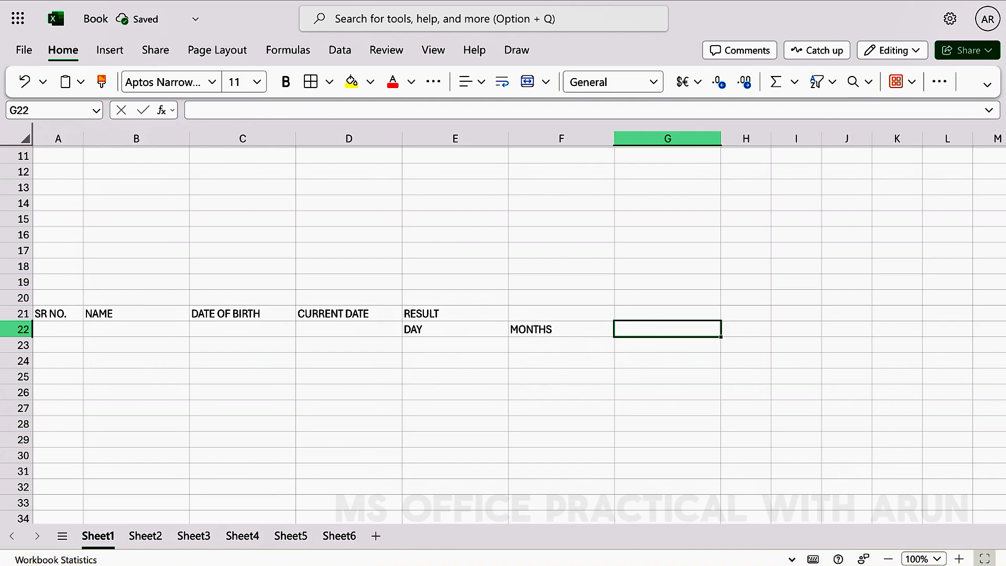
type("YEAR")
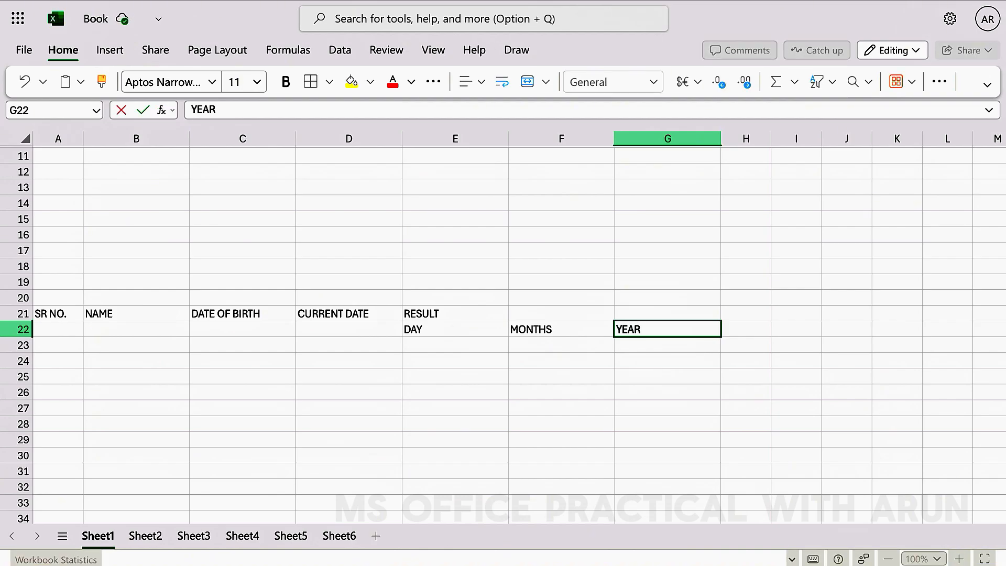
type("S")
key("Tab")
type("DA")
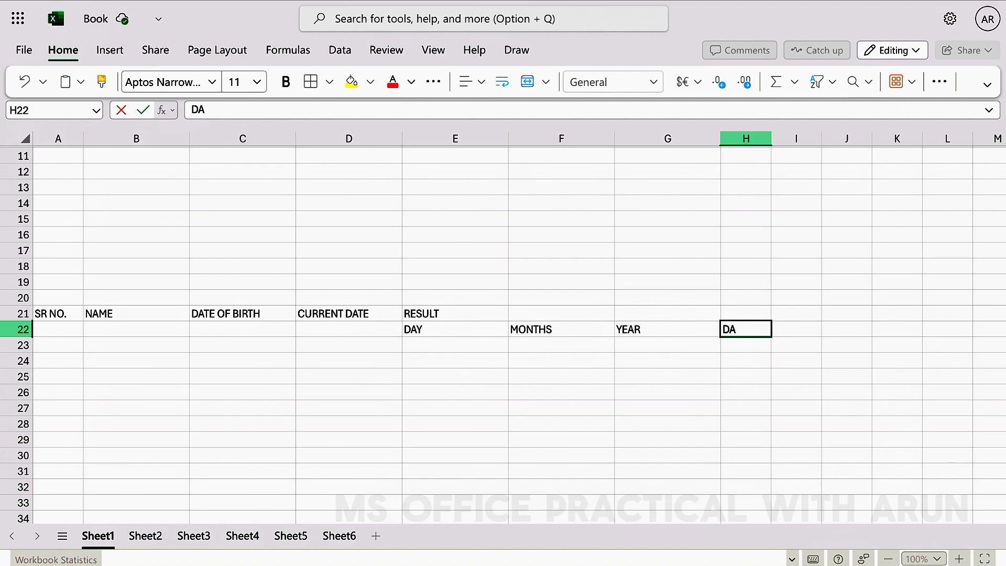
key("BackSpace")
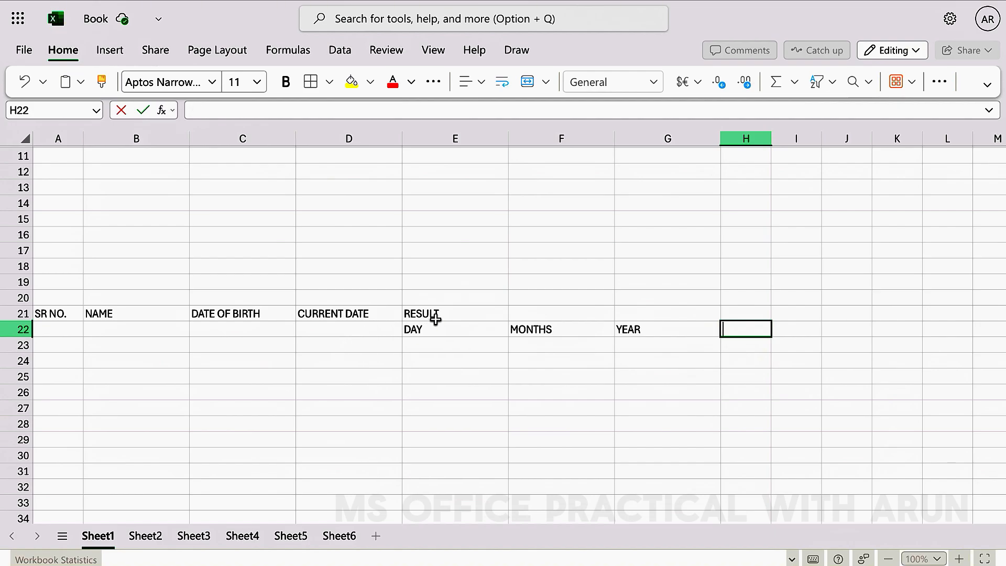
- Merge and center the RESULT heading across cells E21 to G21
left_click_drag(431, 316, 622, 312)
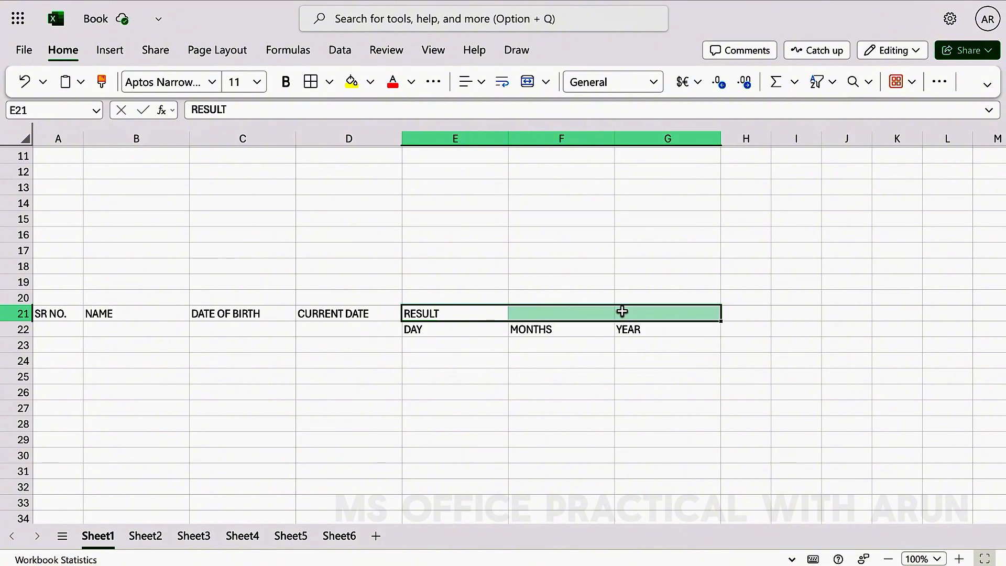
left_click(527, 83)
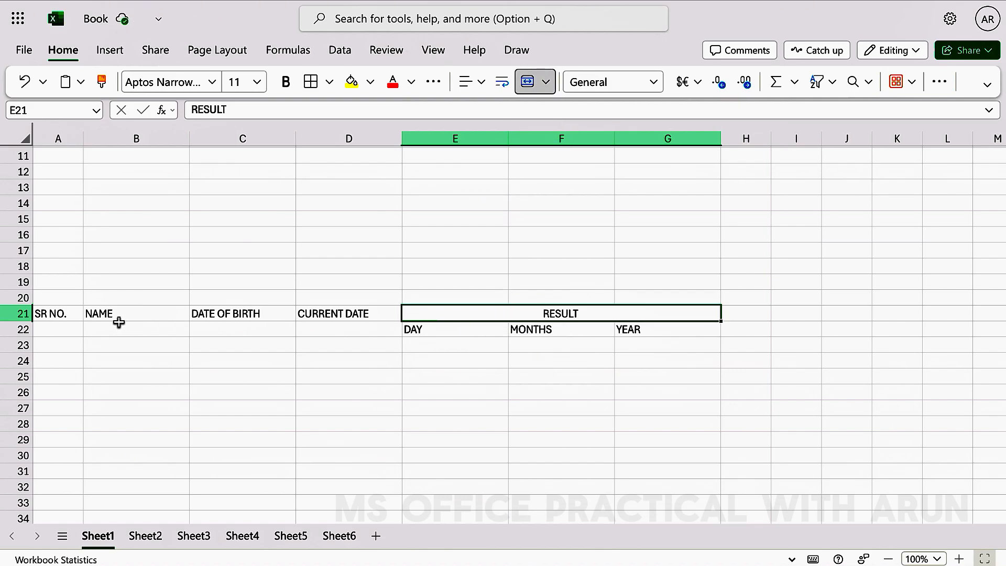
left_click_drag(62, 318, 391, 327)
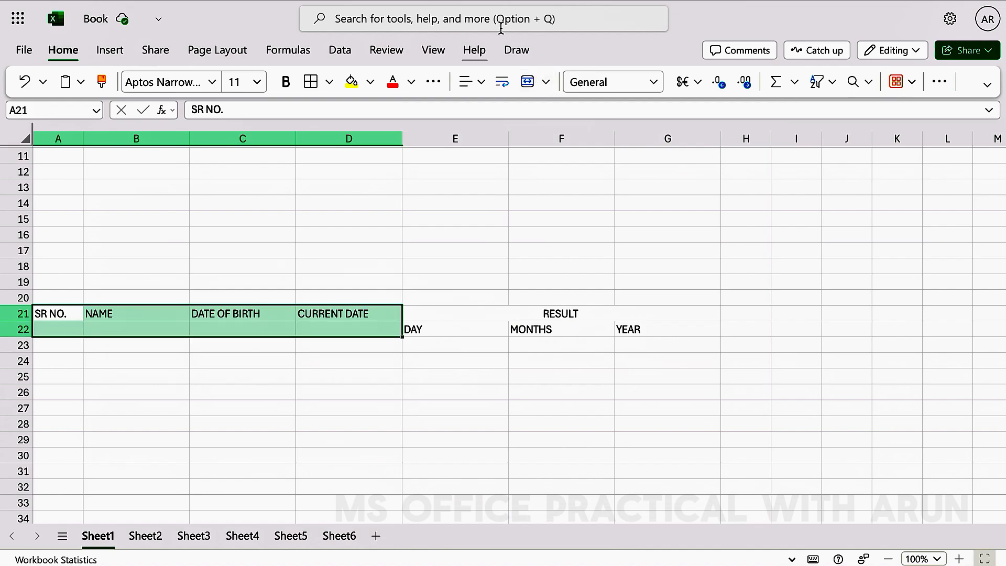
left_click(530, 83)
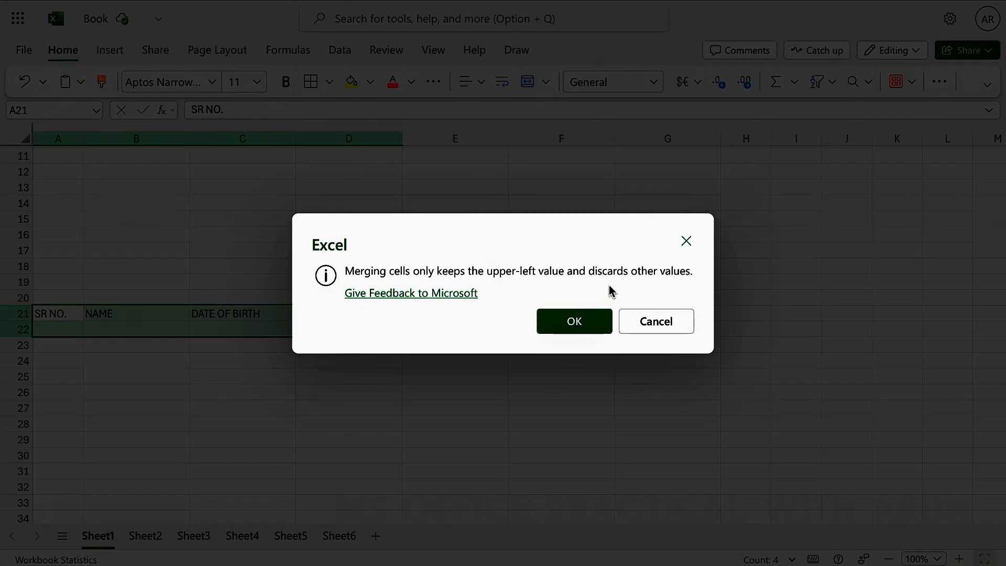
left_click(686, 242)
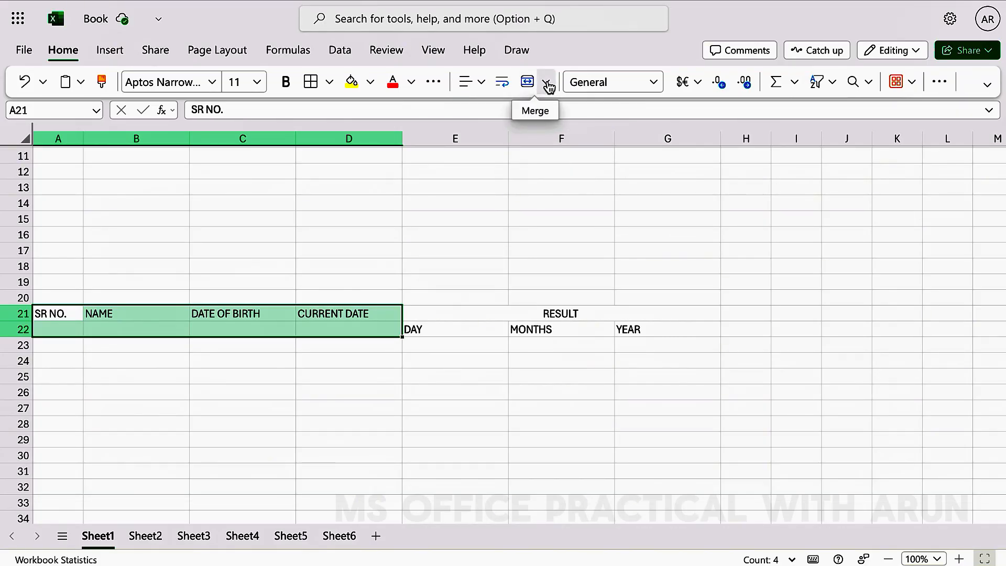
left_click(318, 331)
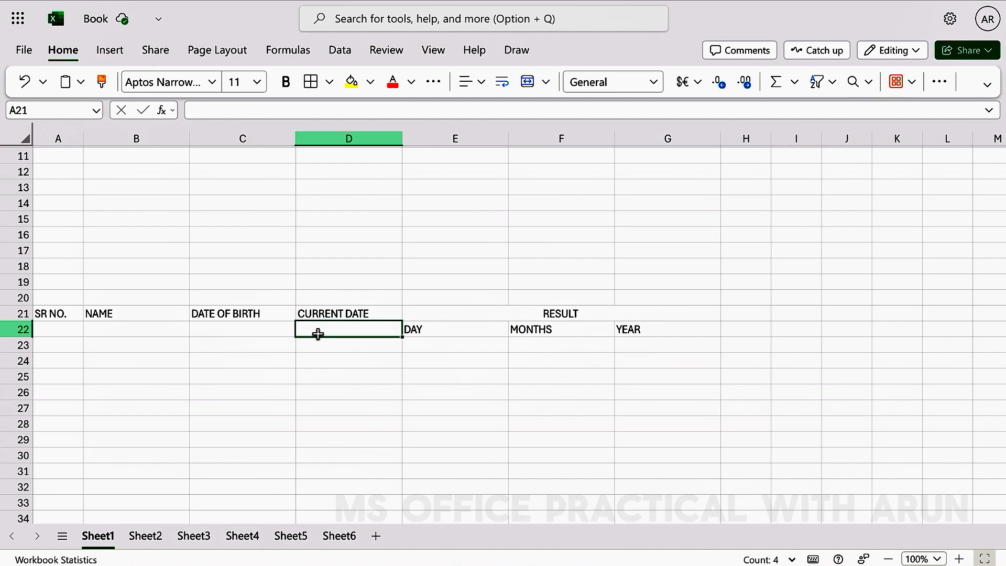
mouse_move(352, 315)
left_mouse_down()
mouse_move(352, 323)
mouse_move(353, 314)
left_mouse_up()
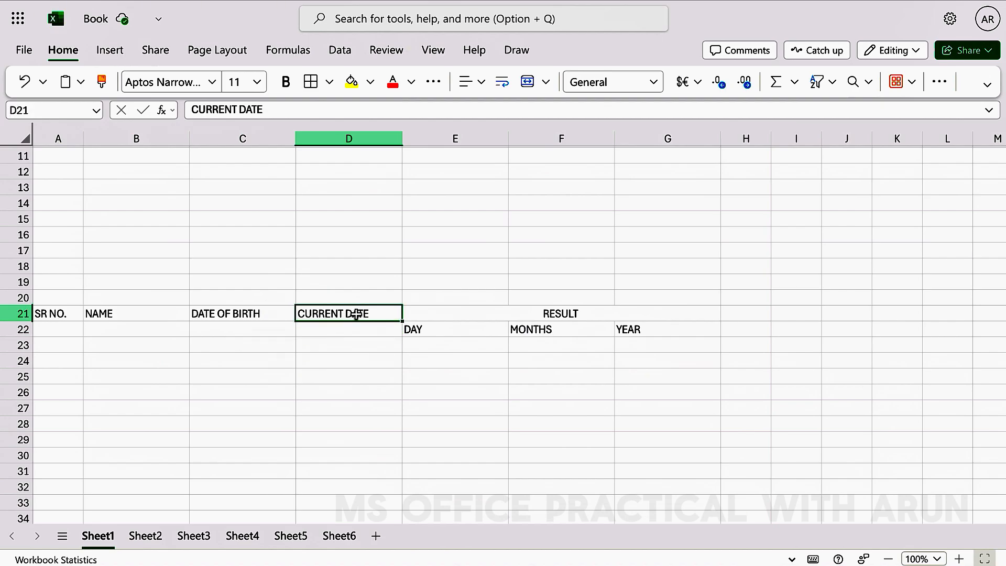
- Merge and center the NAME, DATE OF BIRTH, CURRENT DATE and SR NO. headings individually, each over rows 21 and 22 of its column
left_click_drag(137, 315, 137, 328)
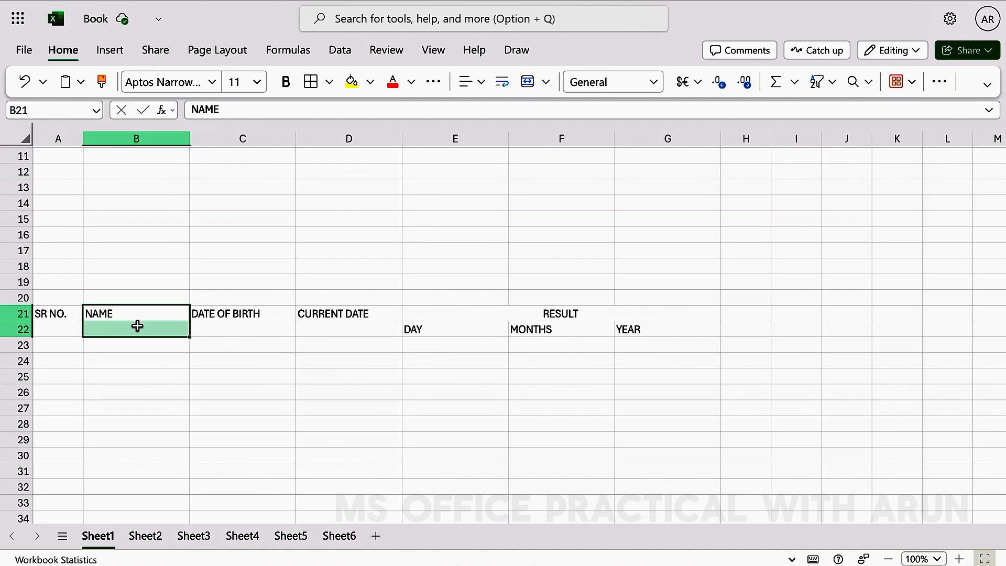
left_click(522, 90)
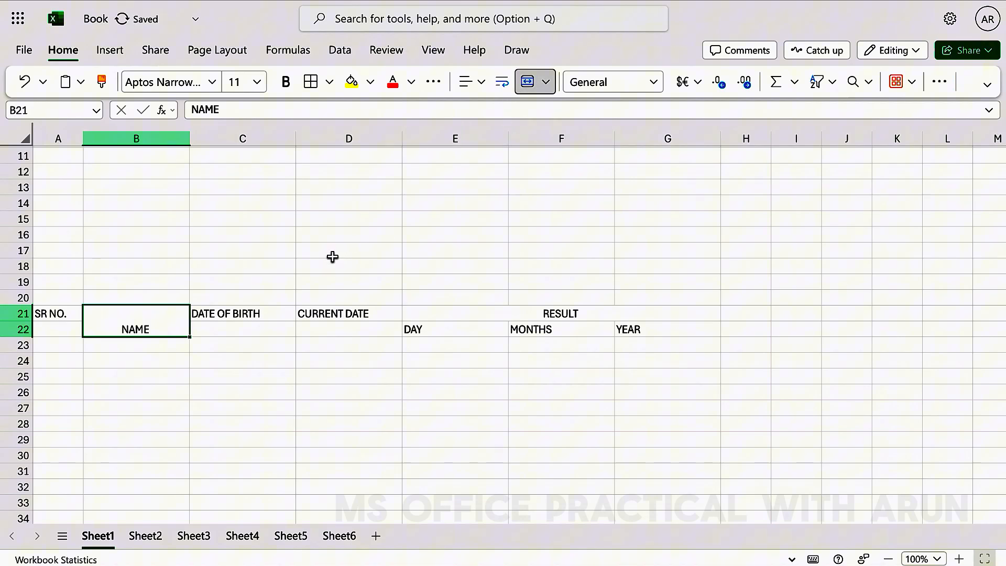
left_click(256, 313)
left_click_drag(256, 320, 258, 328)
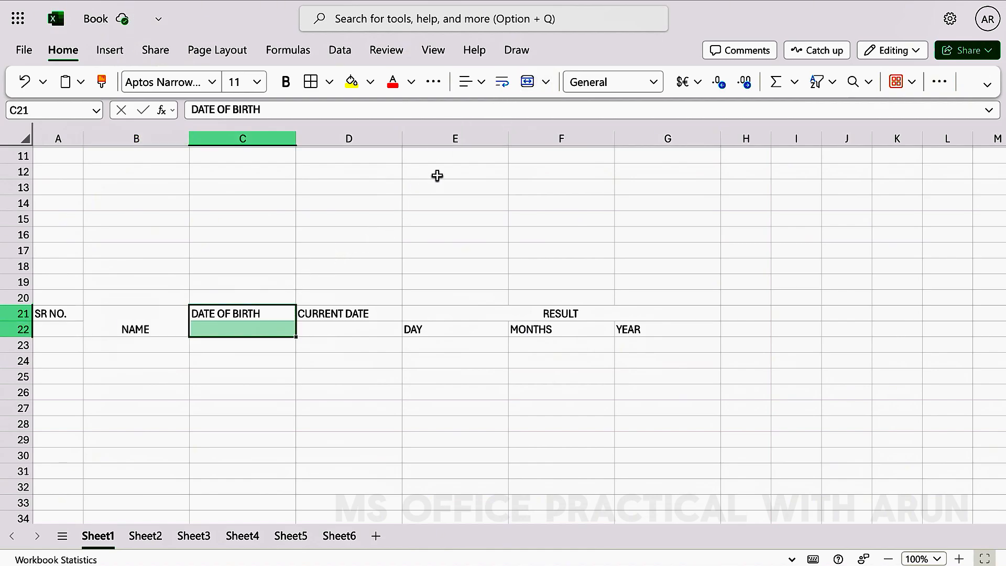
left_click(527, 84)
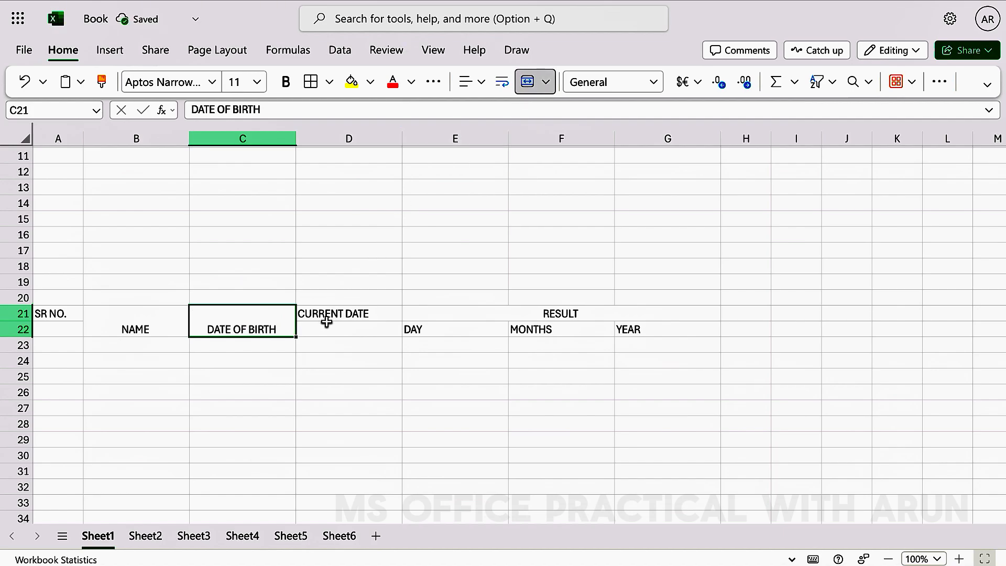
left_click_drag(339, 313, 340, 325)
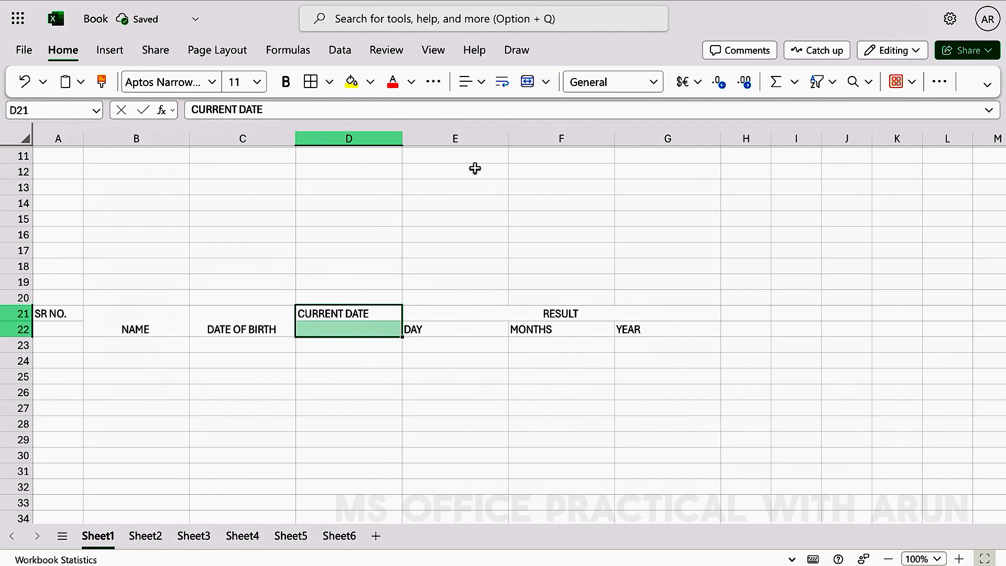
left_click(527, 84)
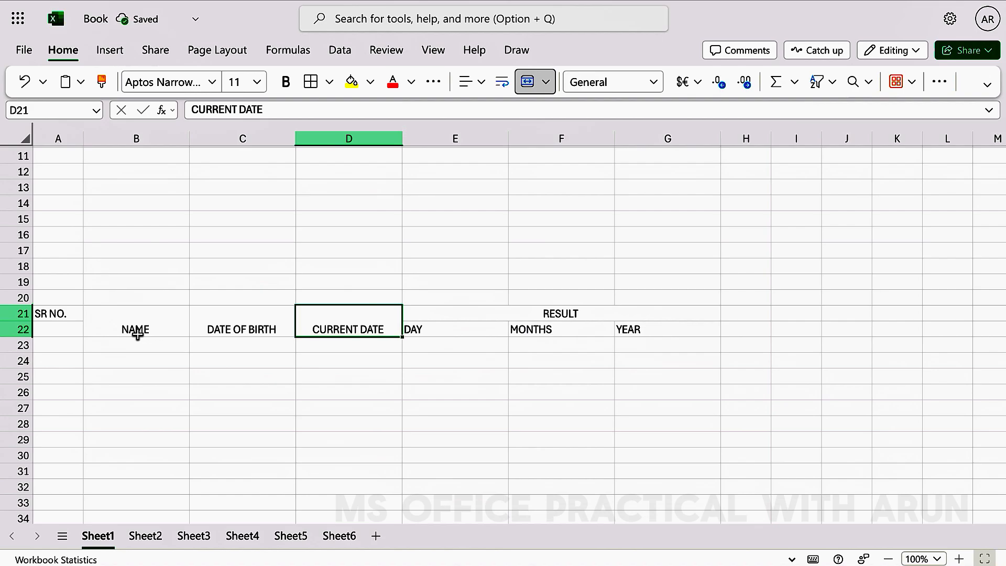
left_click(67, 314)
left_click_drag(67, 314, 72, 330)
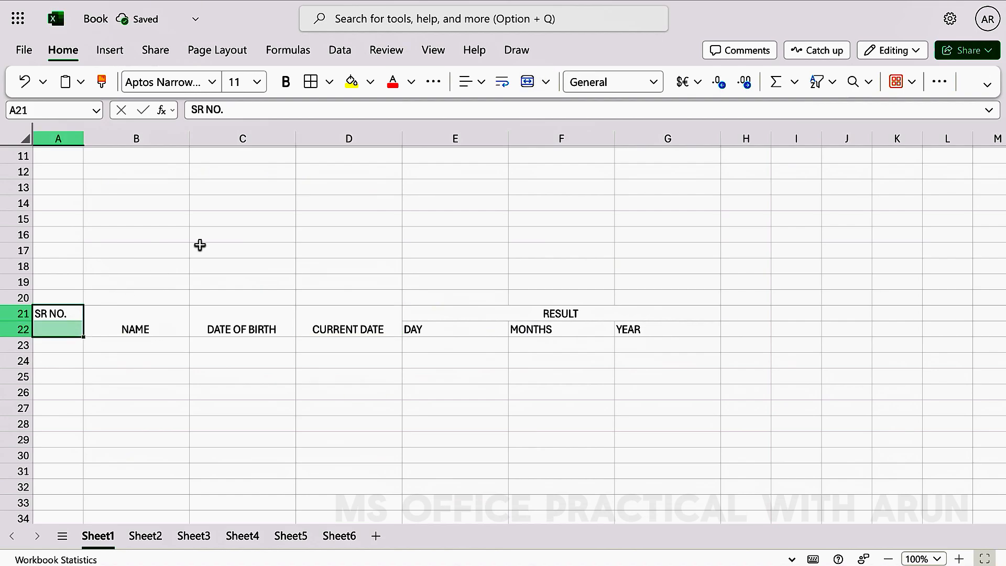
left_click(527, 82)
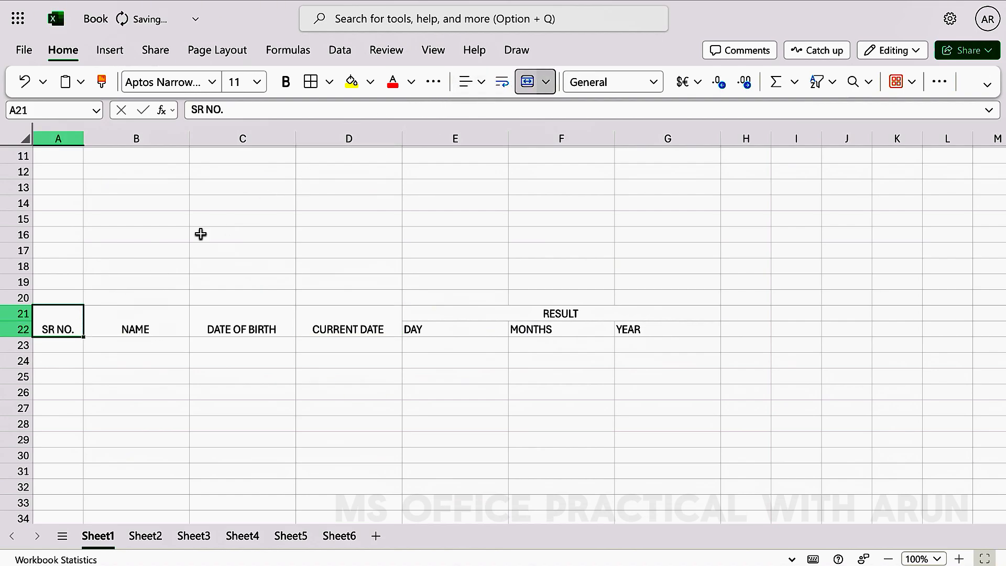
- Middle-align the SR NO., NAME, DATE OF BIRTH and CURRENT DATE headings vertically within their merged cells
left_click_drag(67, 328, 336, 313)
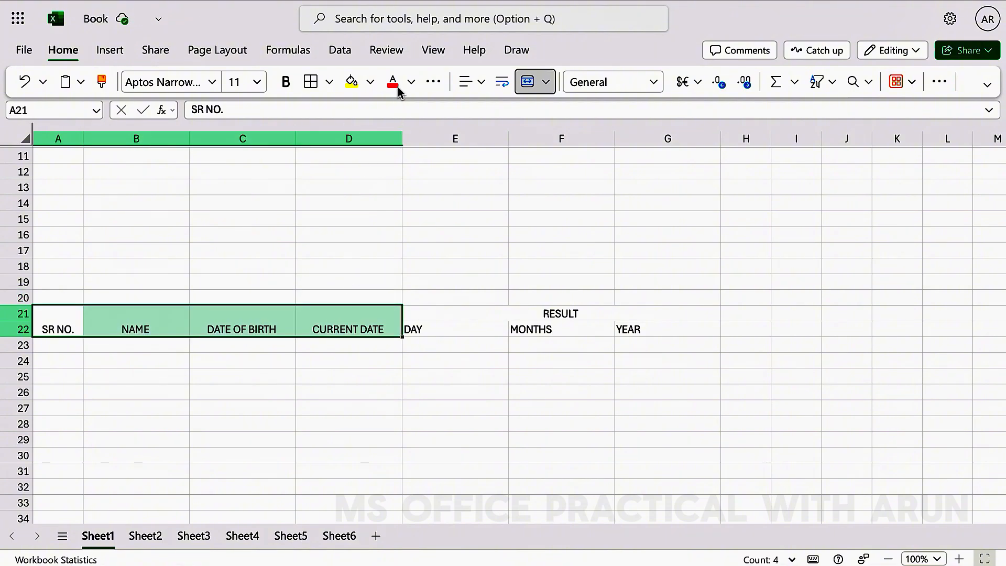
left_click(478, 83)
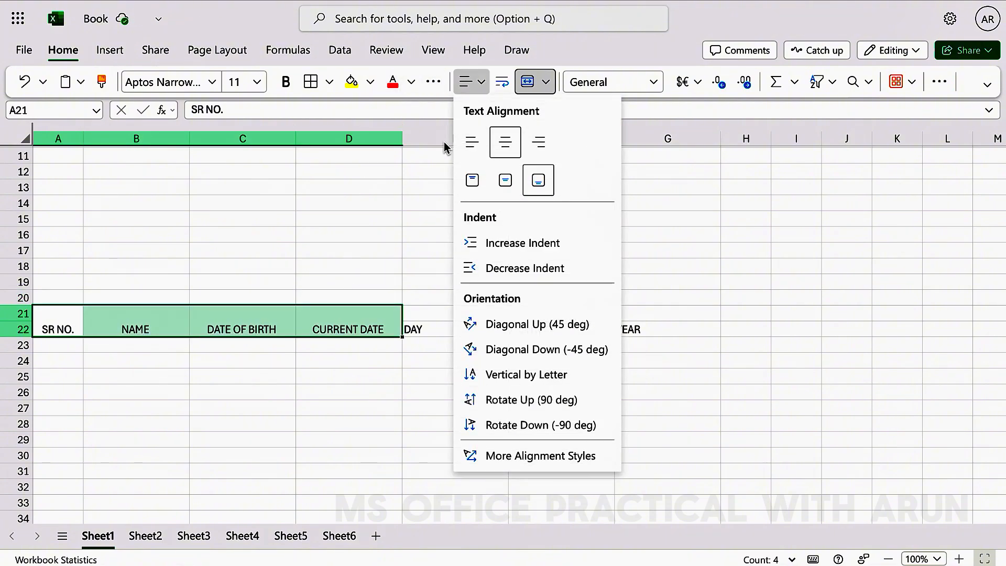
left_click(500, 171)
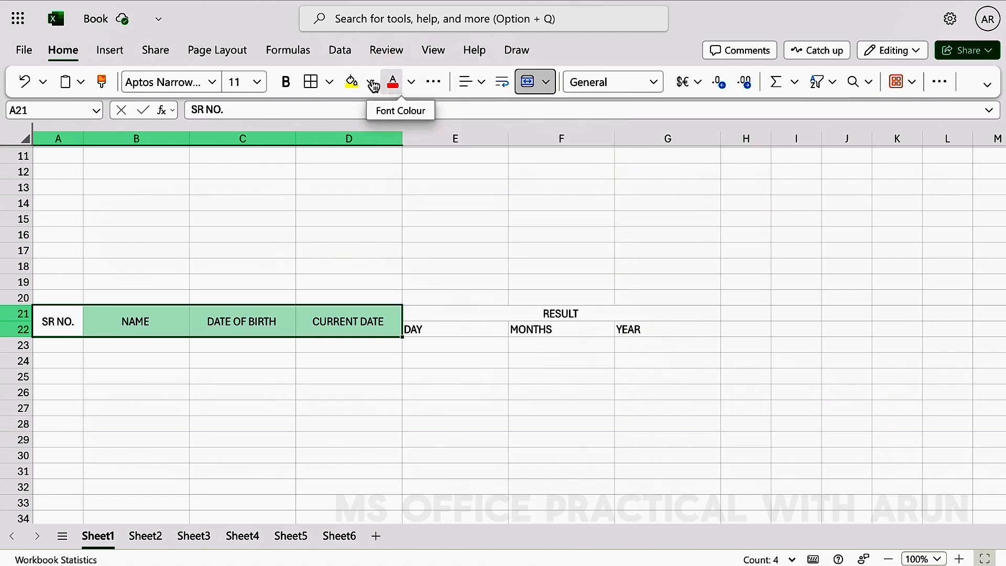
- Make the SR NO., NAME, DATE OF BIRTH and CURRENT DATE headings bold and increase their font size to 12
left_click(297, 82)
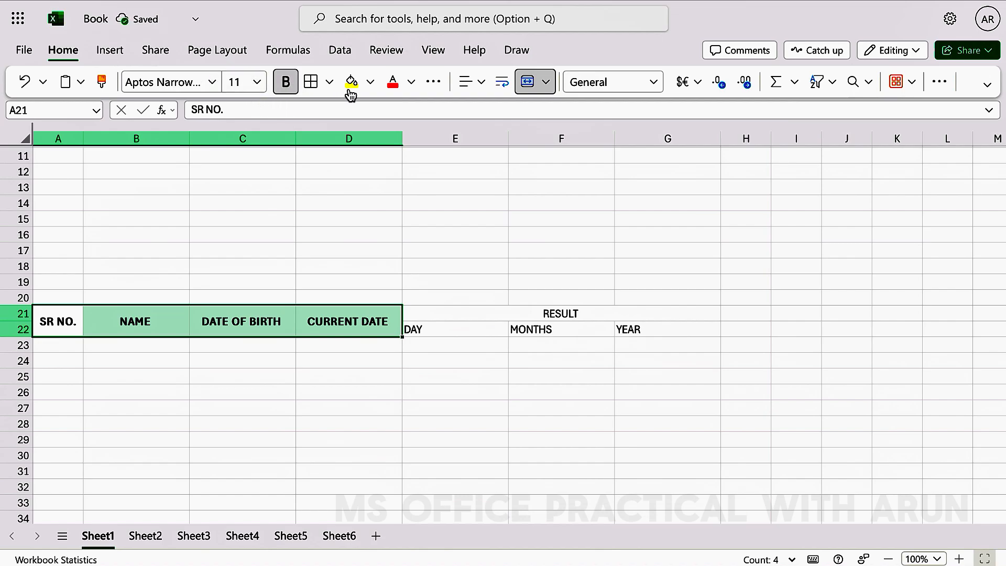
left_click(432, 82)
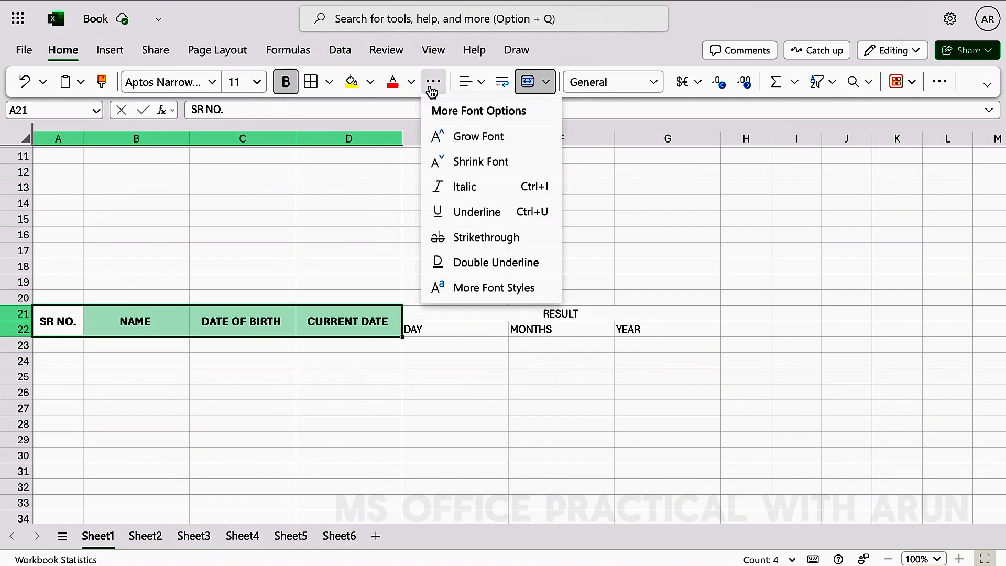
left_click(443, 149)
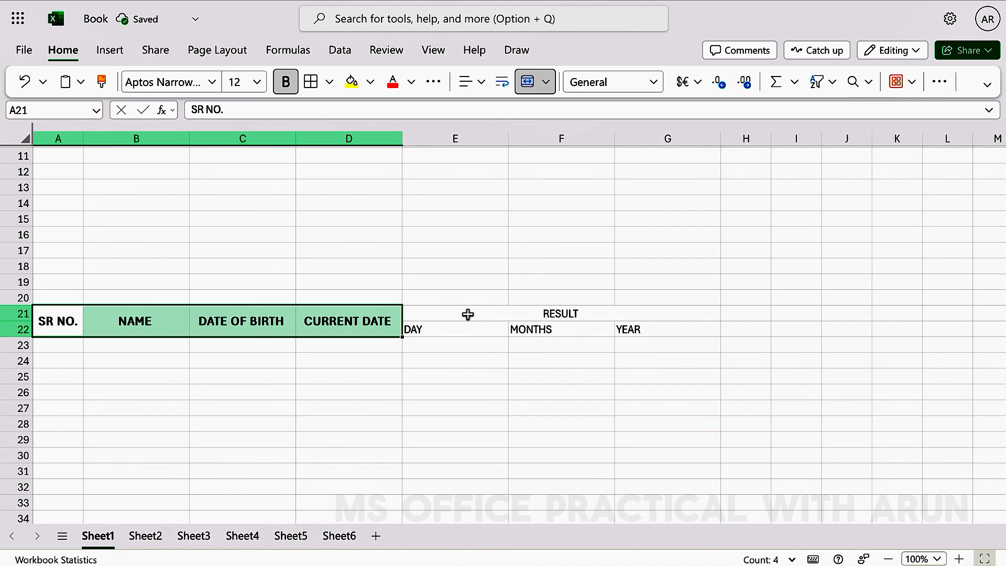
- Make the RESULT heading and its DAY, MONTHS and YEAR subheadings bold with font size 12
left_click_drag(467, 314, 534, 327)
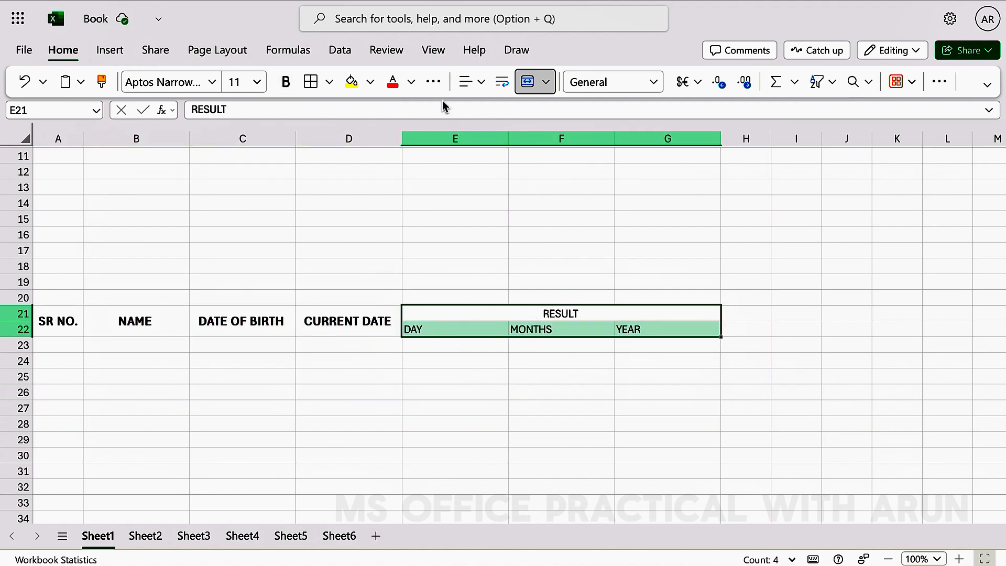
left_click(434, 83)
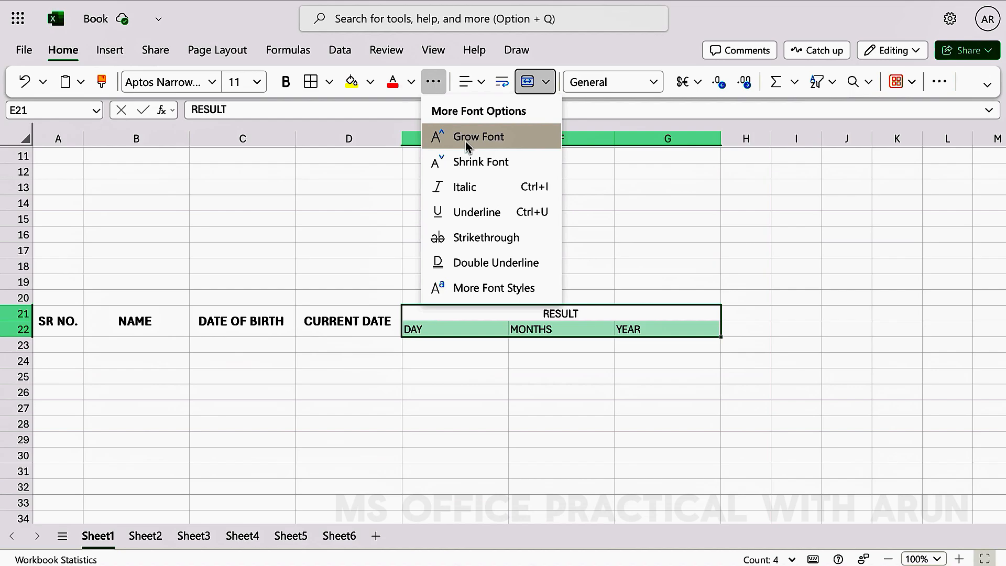
left_click(465, 141)
left_click(286, 81)
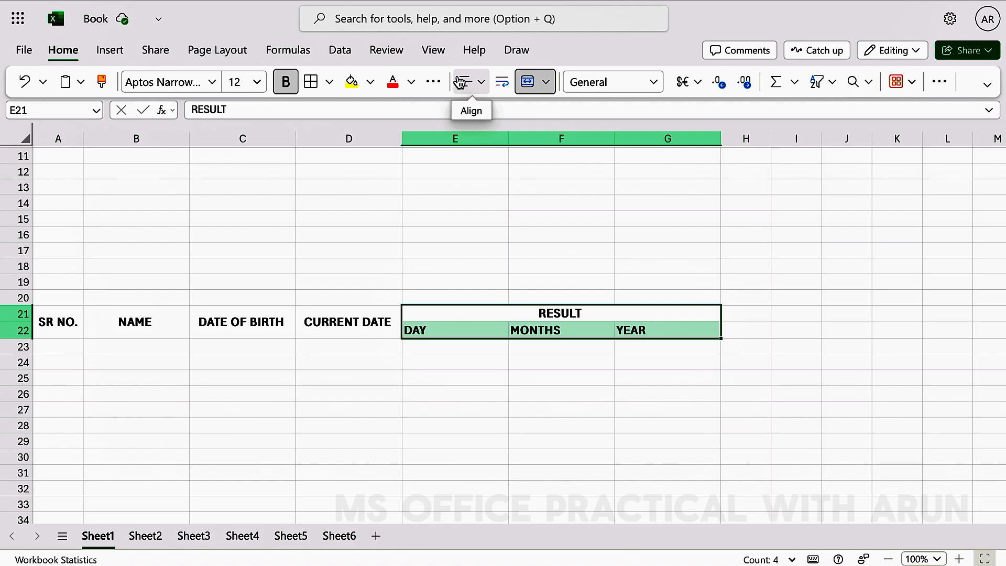
left_click(433, 83)
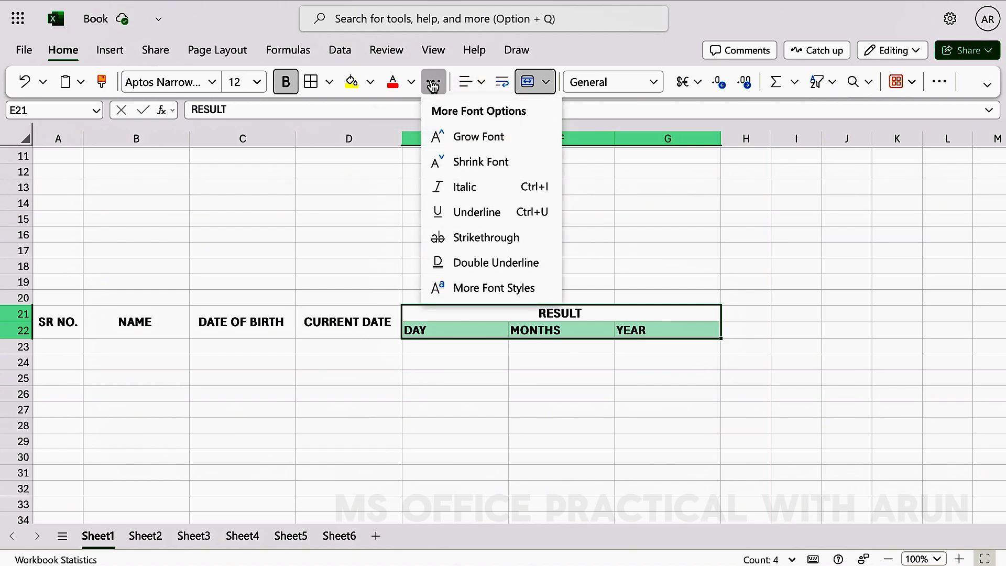
left_click(433, 84)
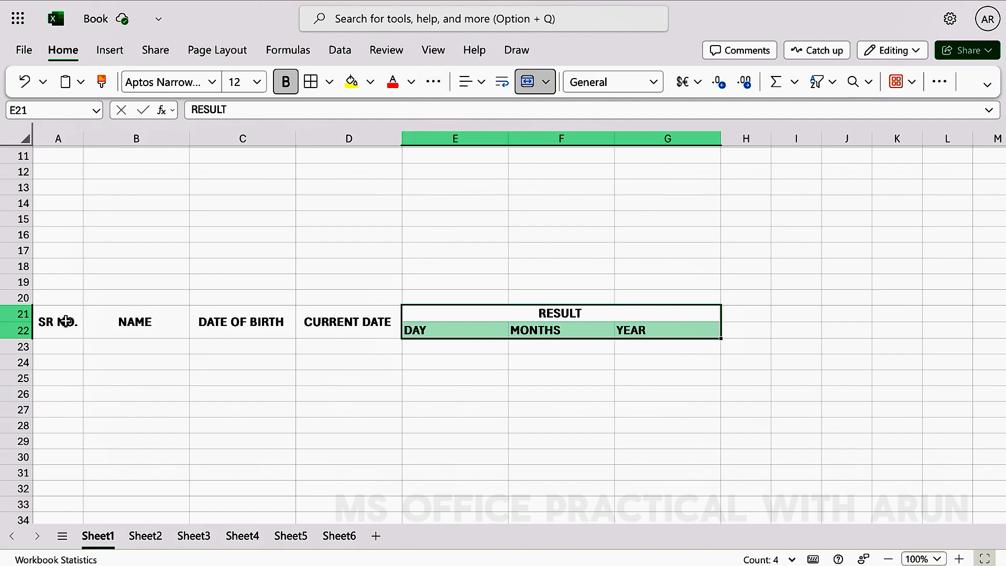
- Apply all borders to the heading rows A21:G22 and to the empty table rows A23:G29
left_click_drag(68, 322, 541, 325)
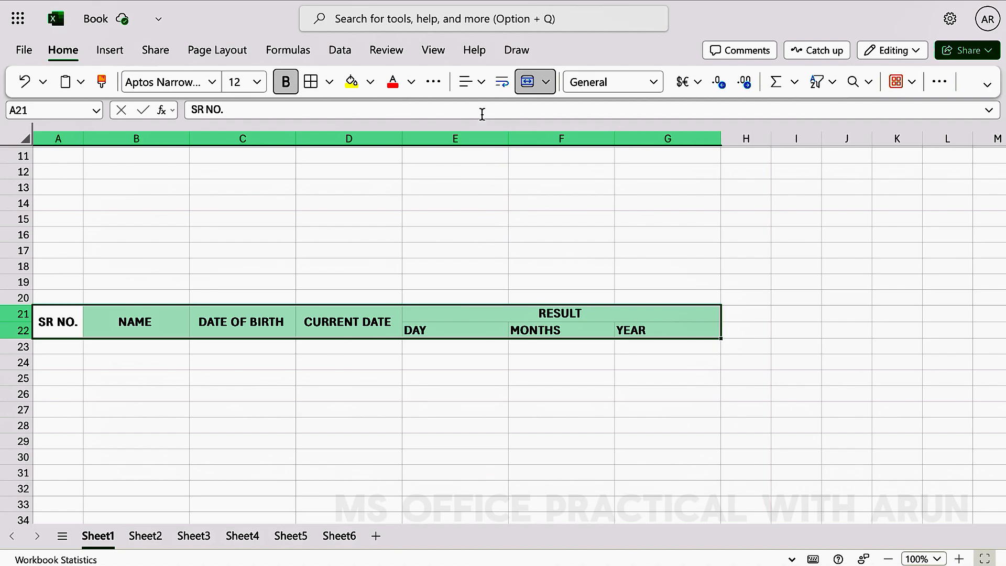
left_click(311, 82)
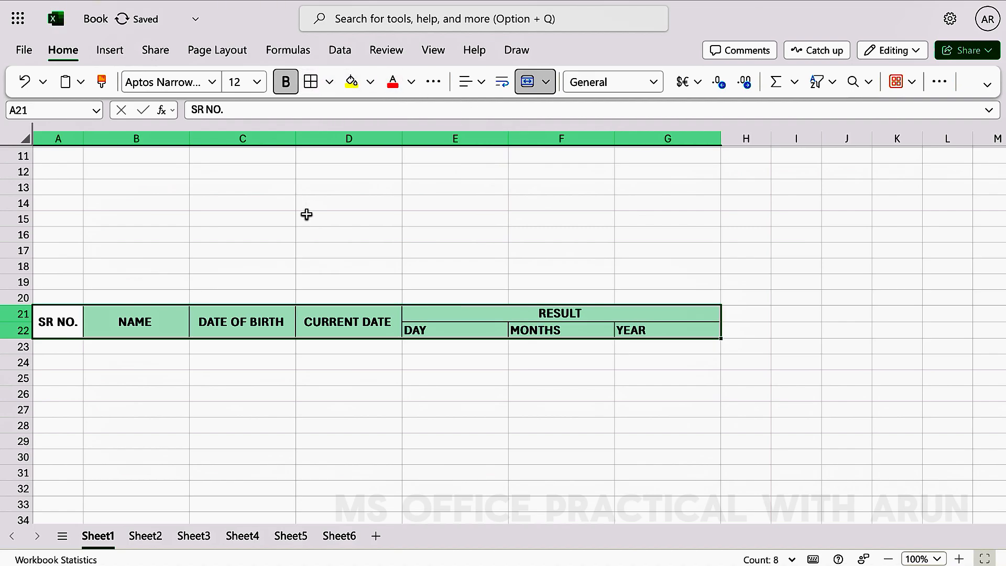
left_click_drag(76, 347, 563, 431)
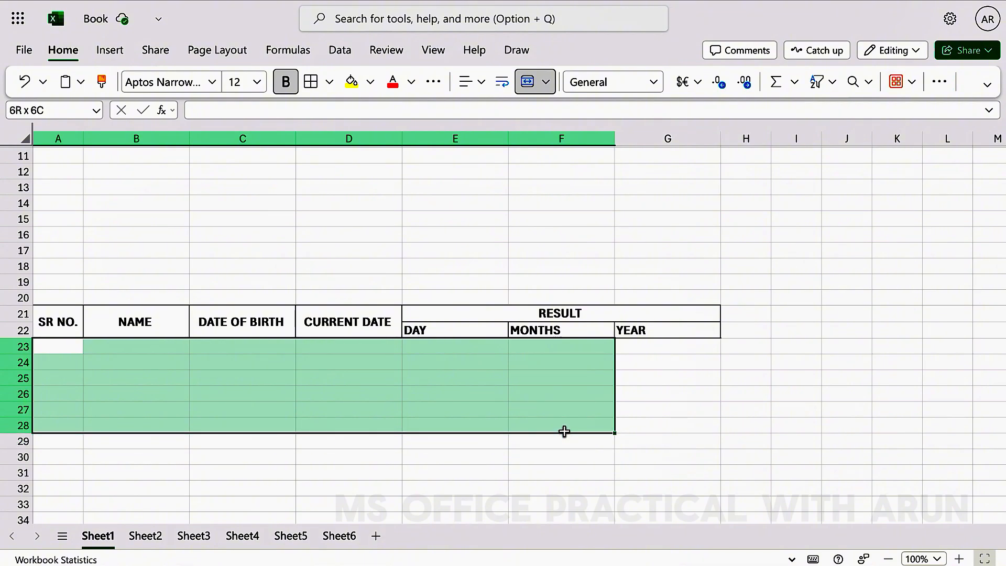
left_click_drag(563, 432, 644, 440)
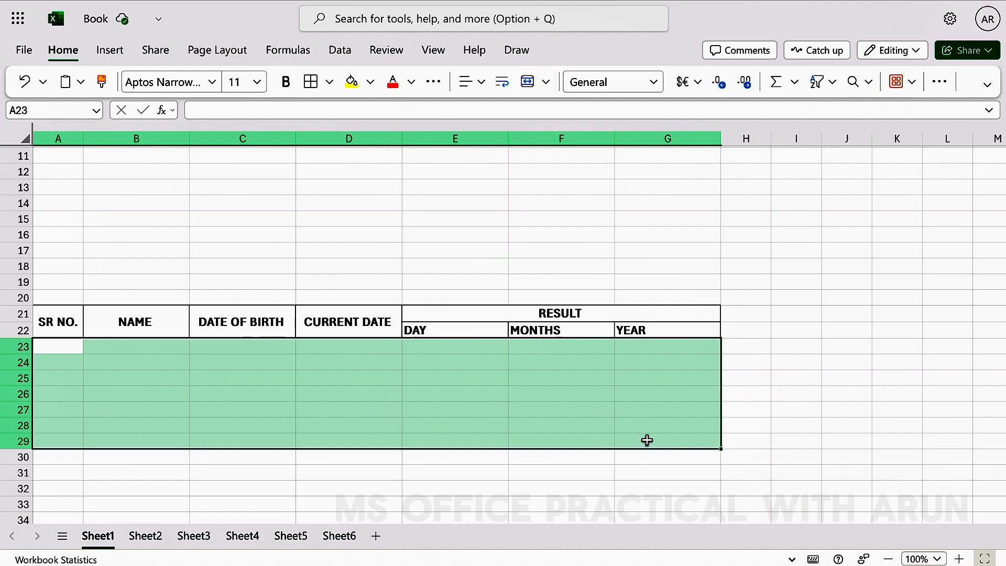
left_click(311, 90)
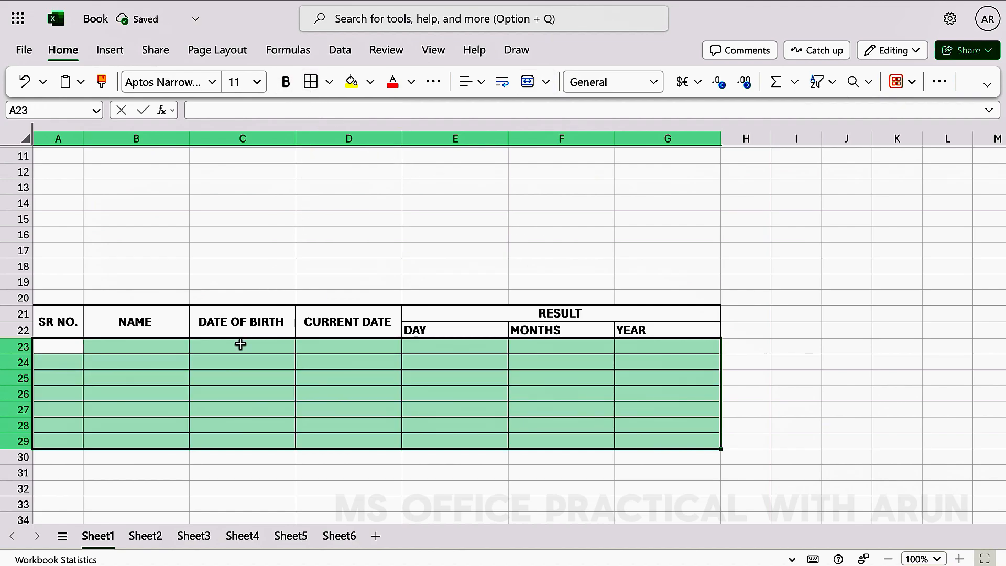
- Number the table rows 1 to 7 in A23:A29 by entering 1 and 2 and filling the series down
left_click(52, 349)
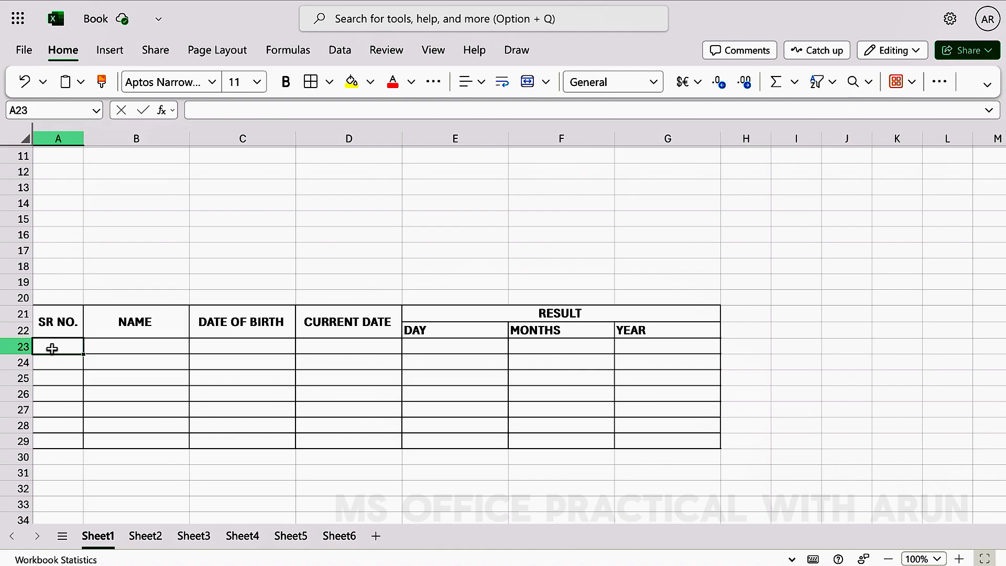
type("1")
key("Return")
type("2")
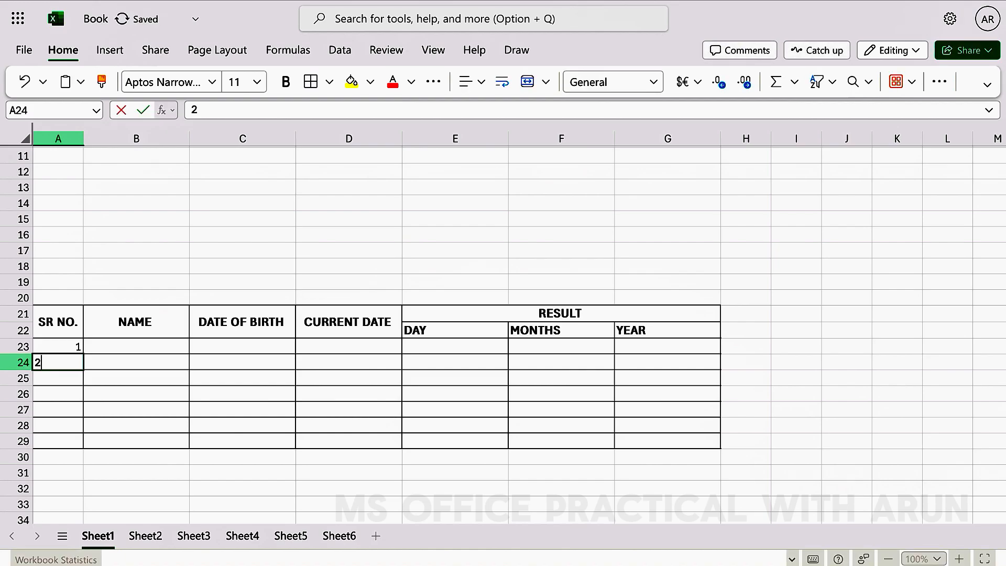
left_click(49, 346)
left_click(72, 358)
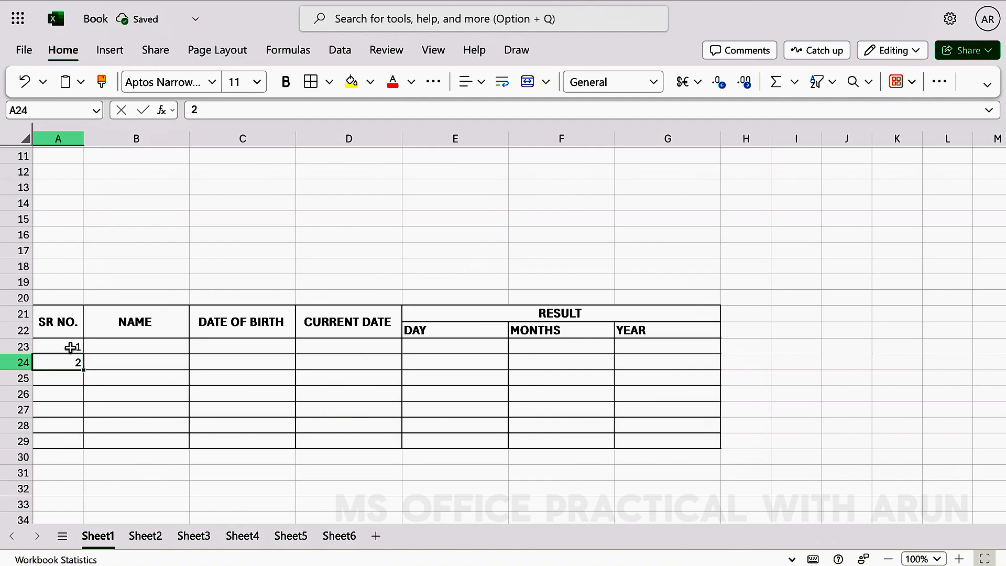
left_click_drag(75, 347, 80, 447)
- Enter a person's first name in each NAME cell from B23 to B29
left_click(133, 347)
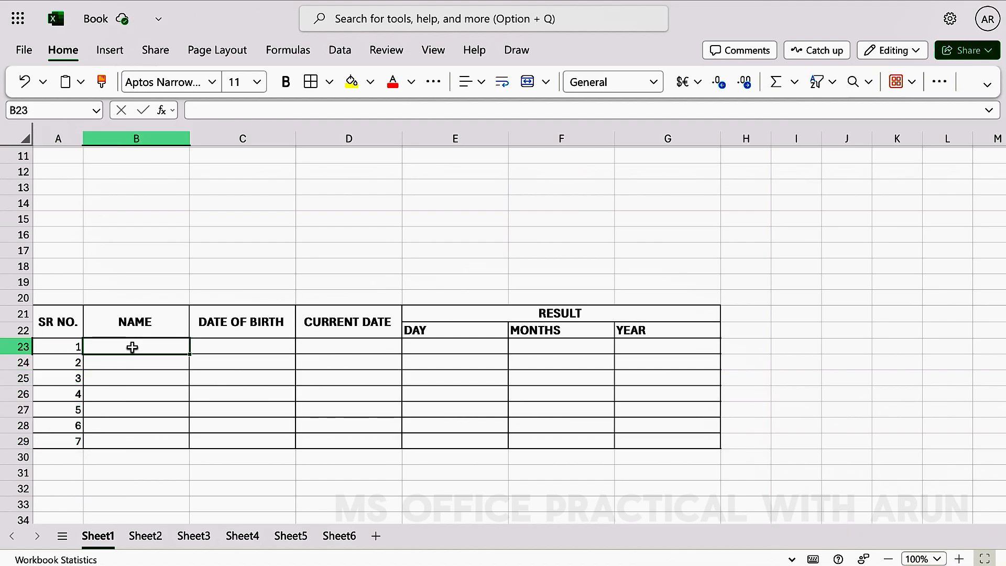
type("BARUN")
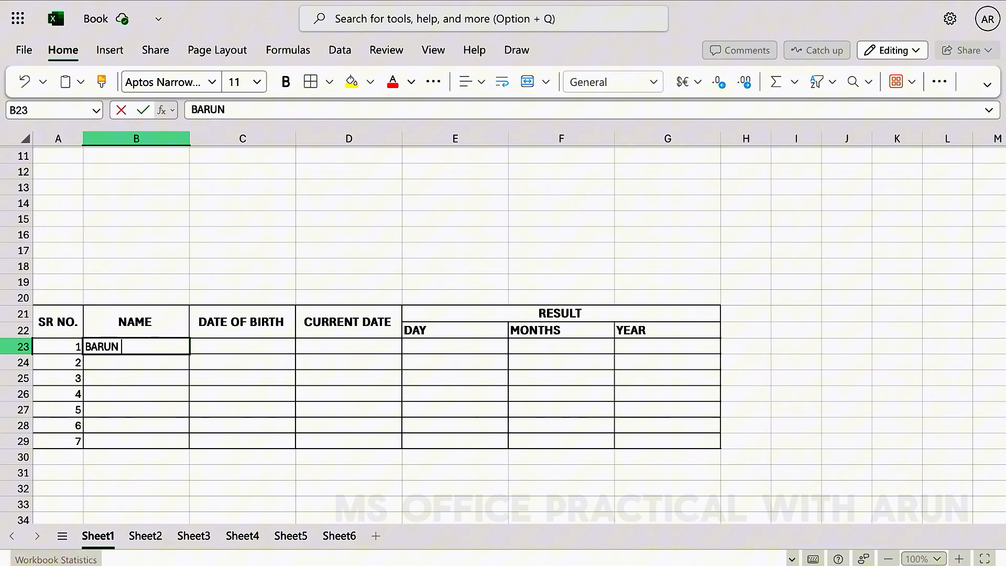
key("Return")
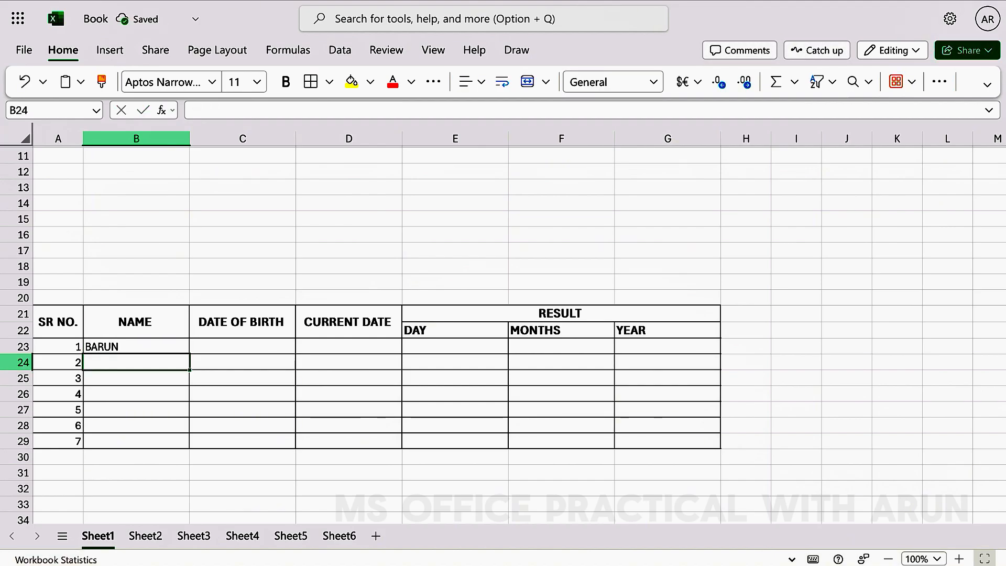
type("RAM")
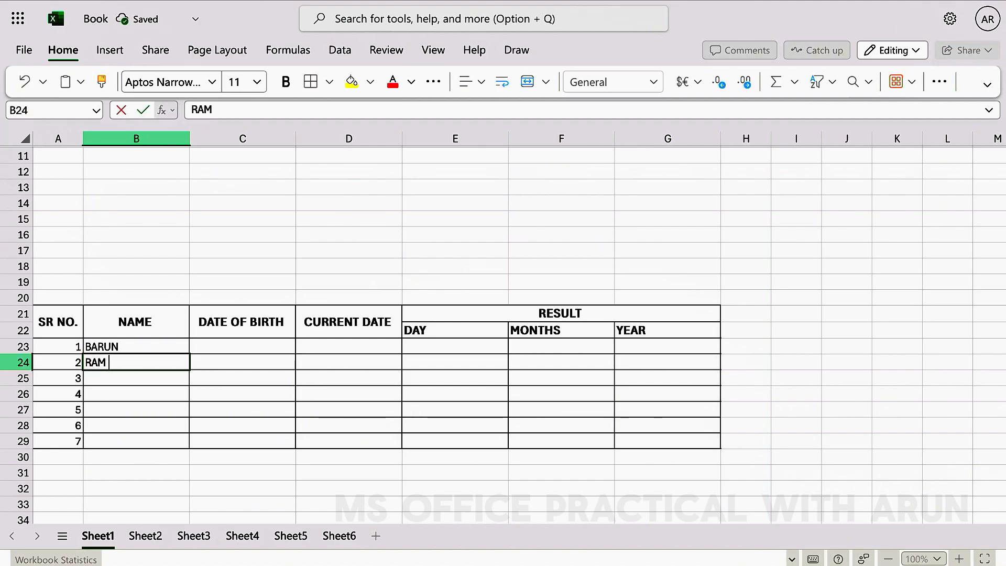
key("Return")
type("SHYAM")
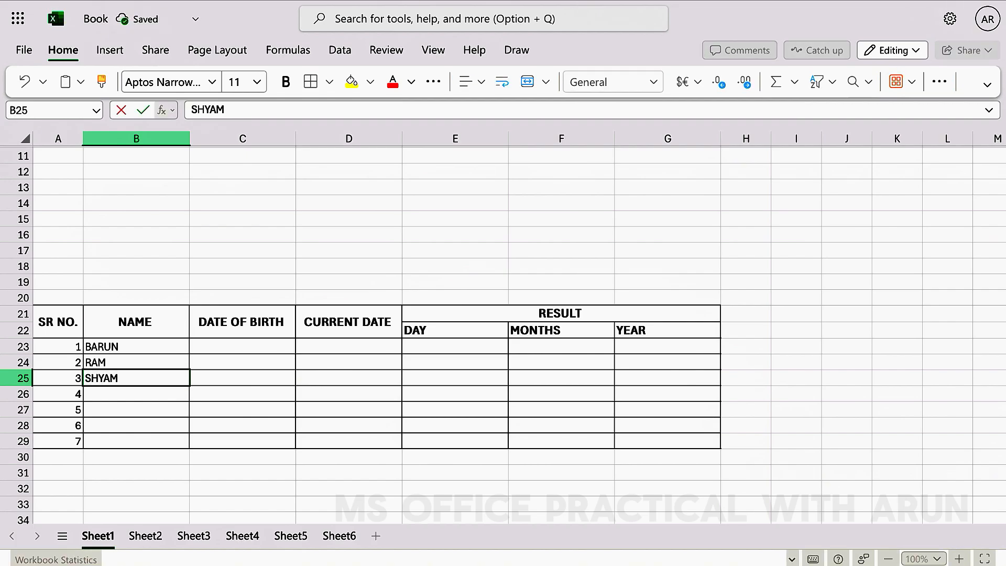
left_click(195, 343)
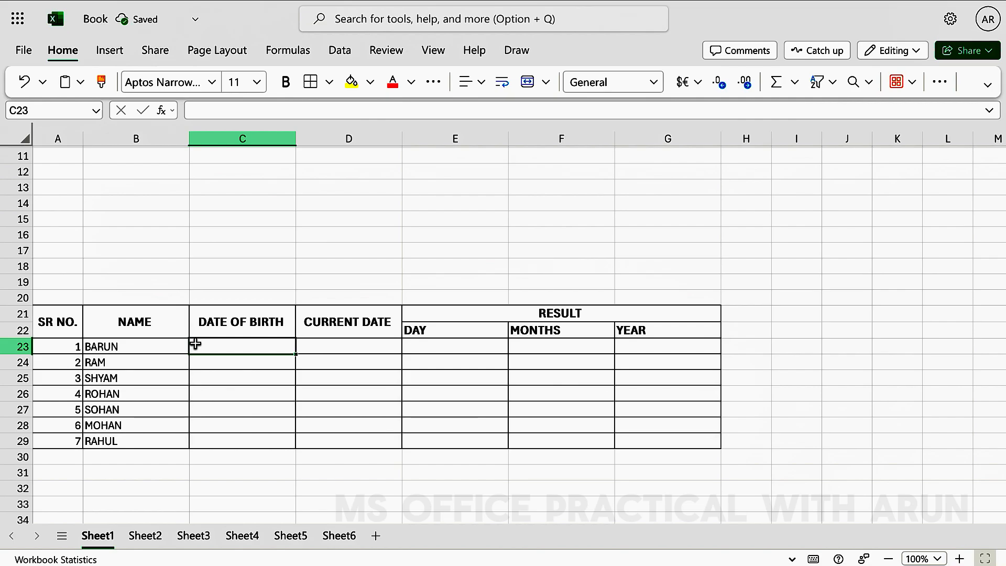
- Insert the current date 19/09/2025 in D23 and fill the CURRENT DATE column down to D29
left_click(325, 335)
left_click(324, 347)
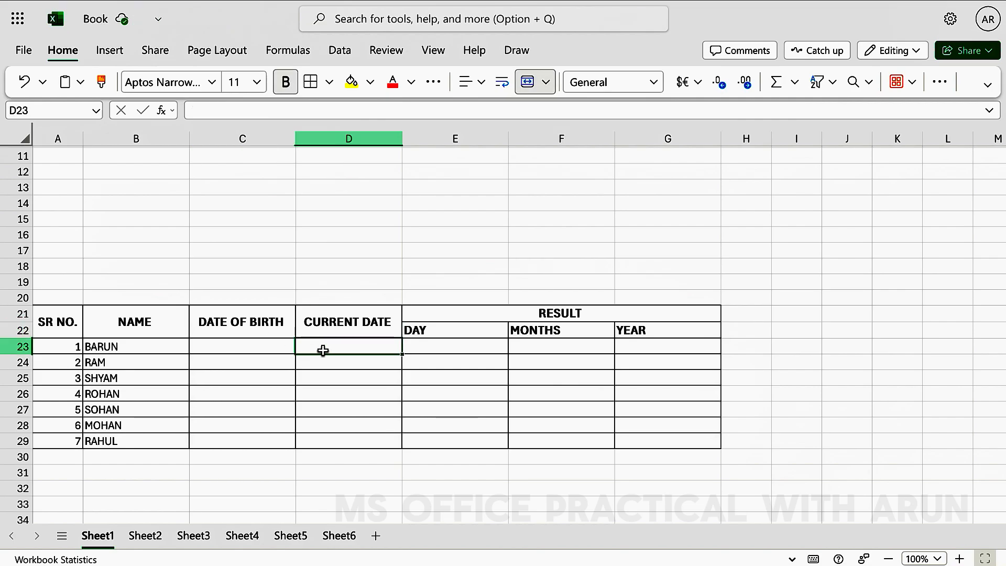
type("=")
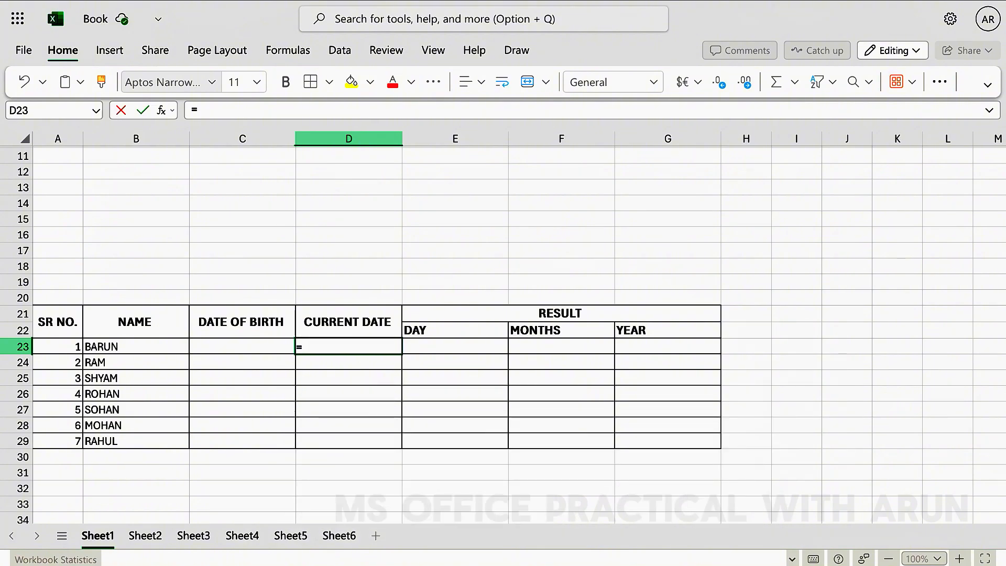
key("Escape")
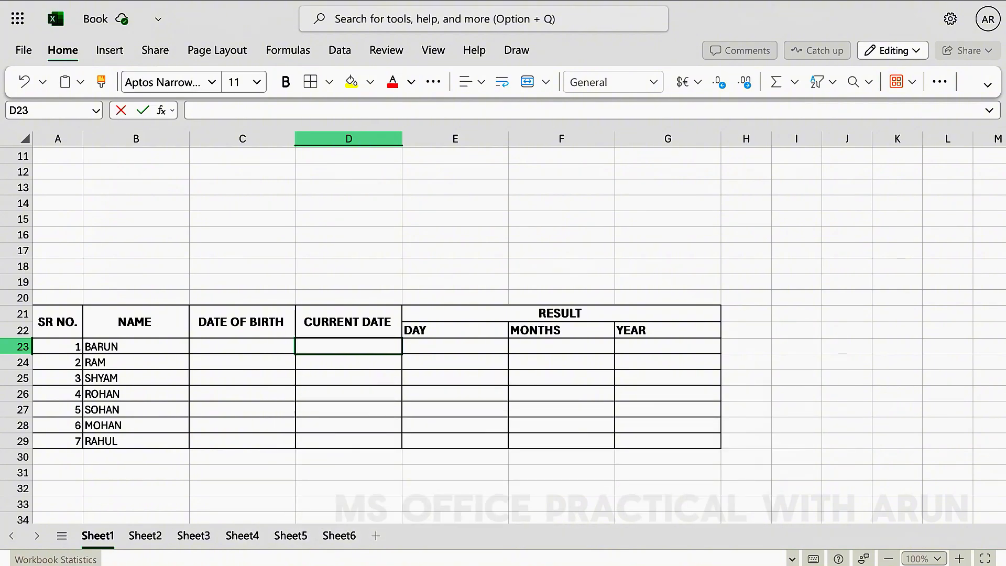
type(":")
key("ctrl+;")
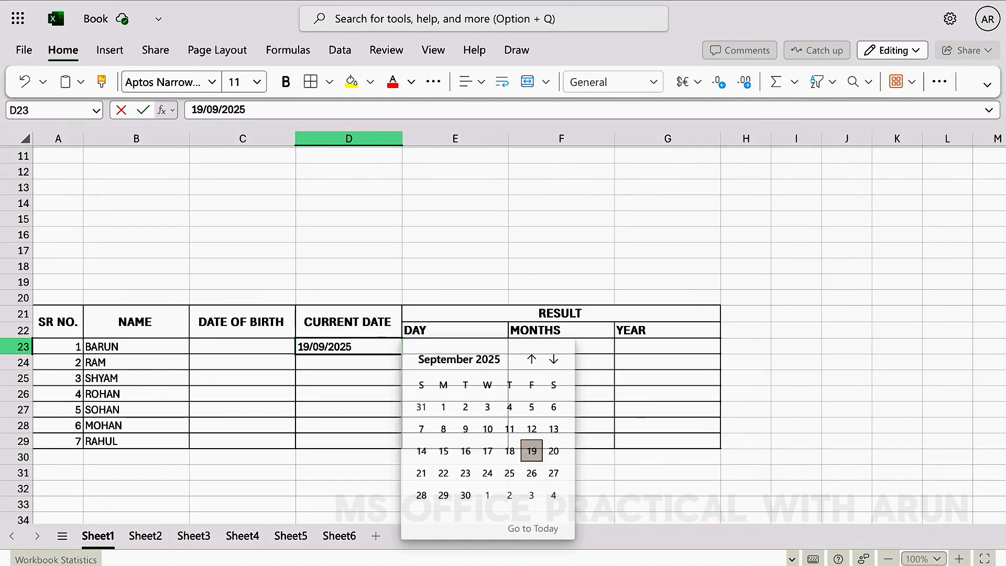
left_click(370, 461)
left_click(352, 346)
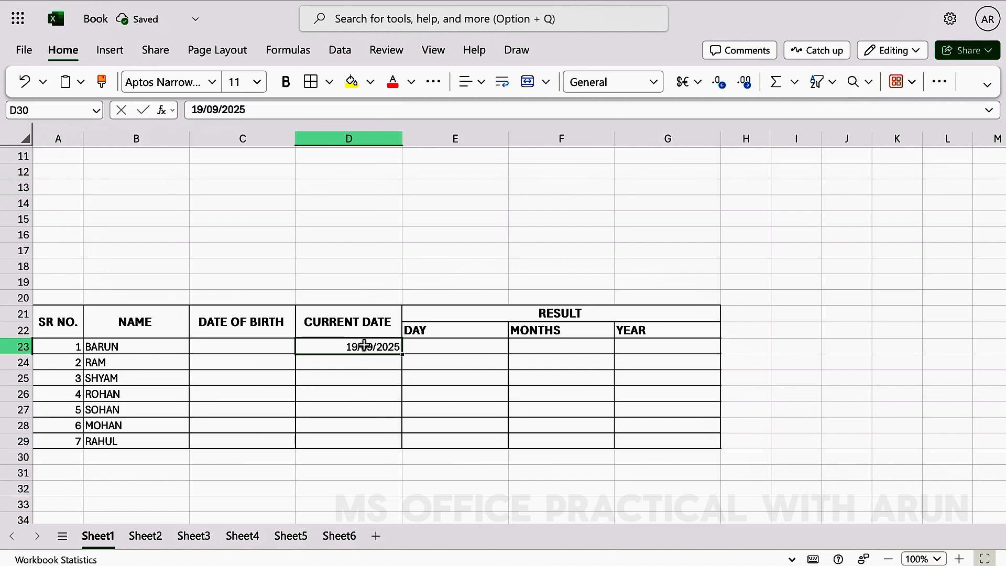
left_click_drag(401, 355, 391, 441)
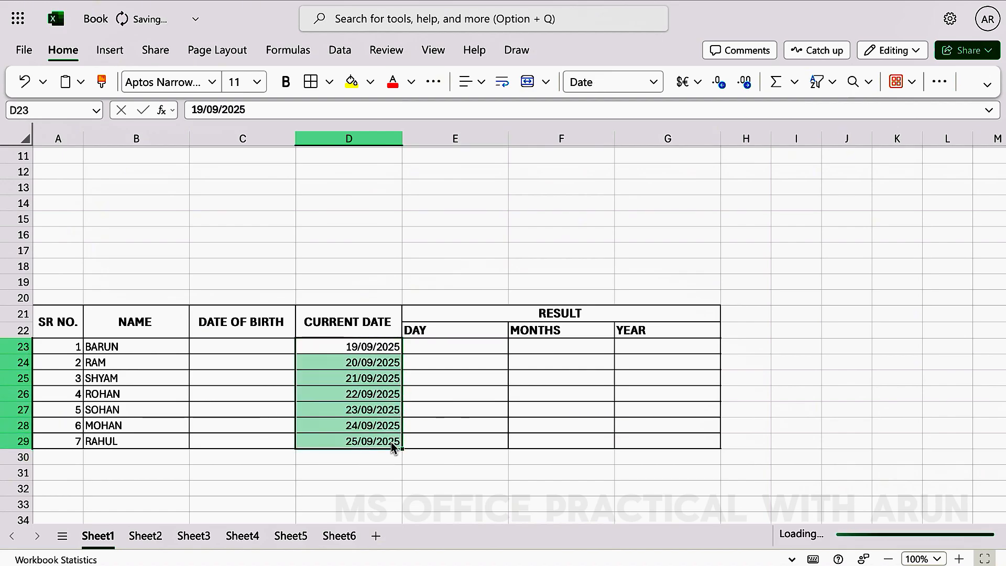
- Enter a date of birth for each person in the DATE OF BIRTH cells from C23 to C29
left_click(229, 349)
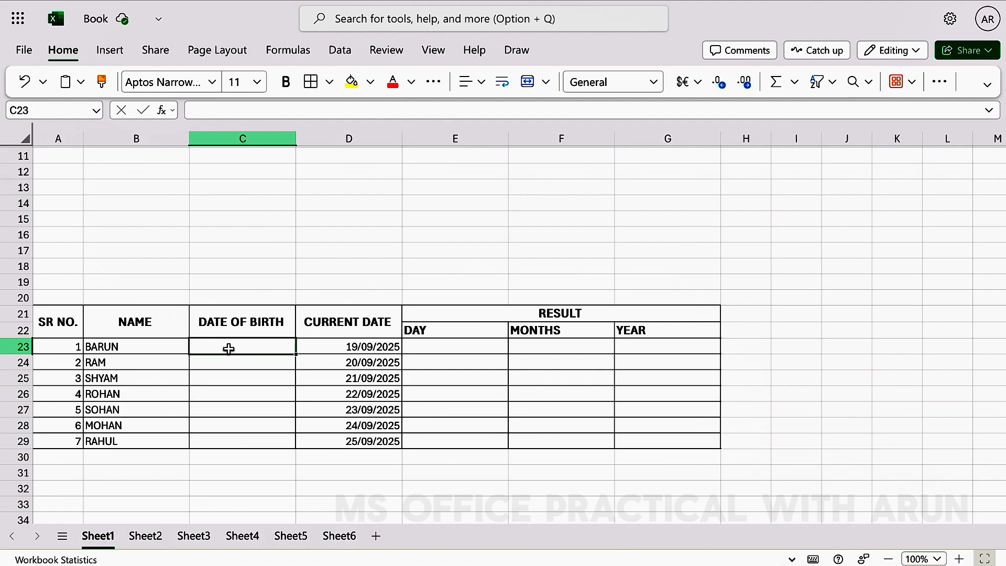
type("1")
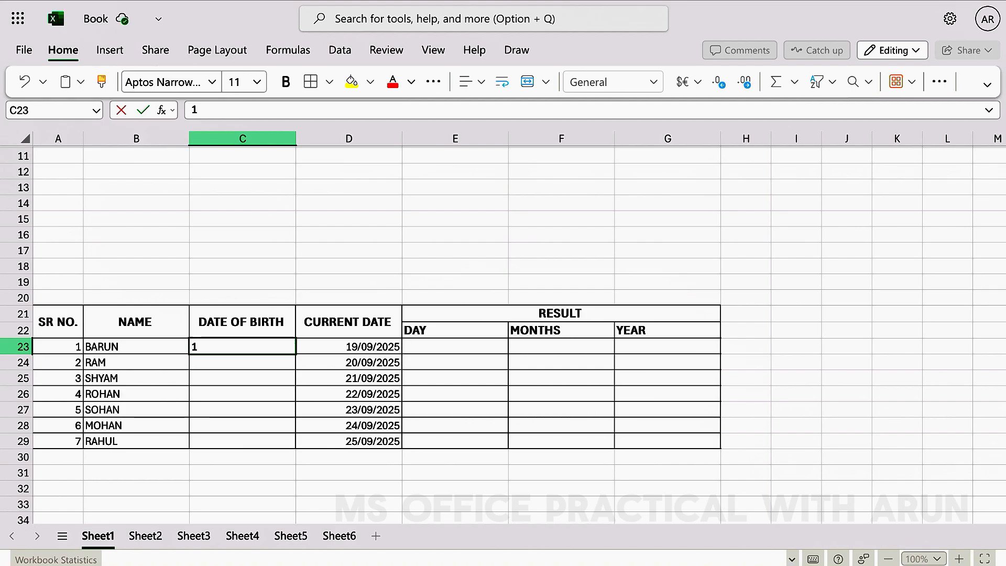
type("4")
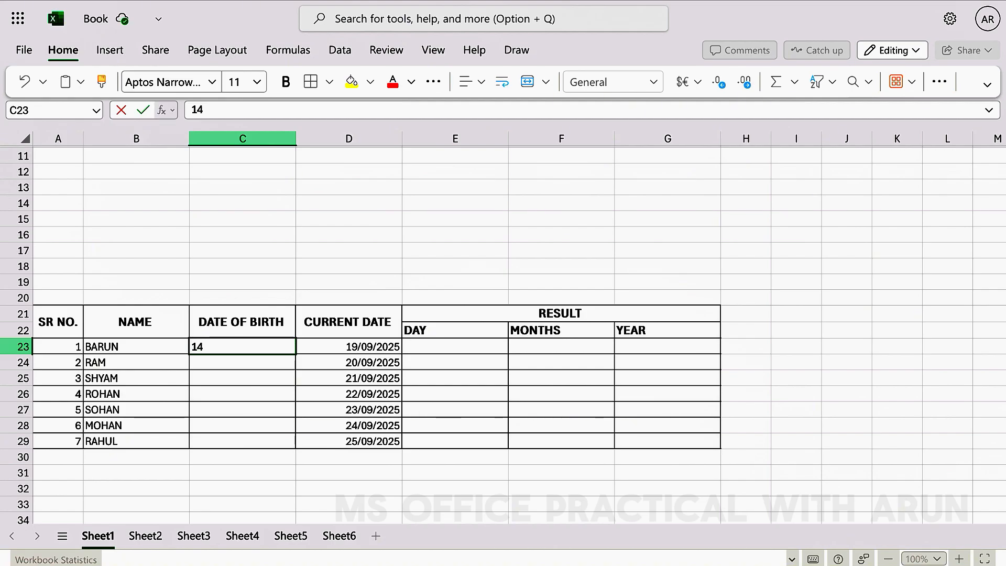
type("/")
key("BackSpace")
key("BackSpace")
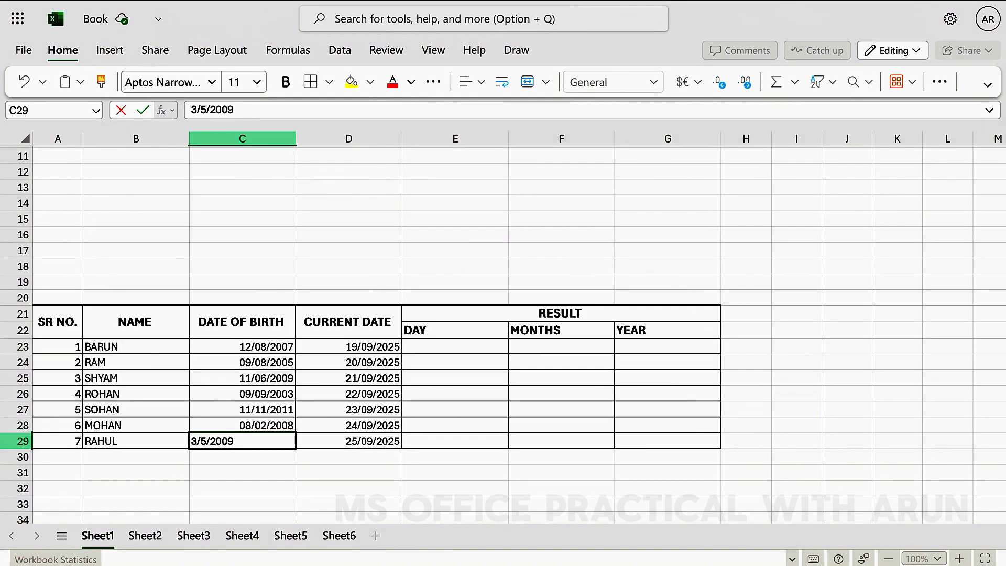
key("Return")
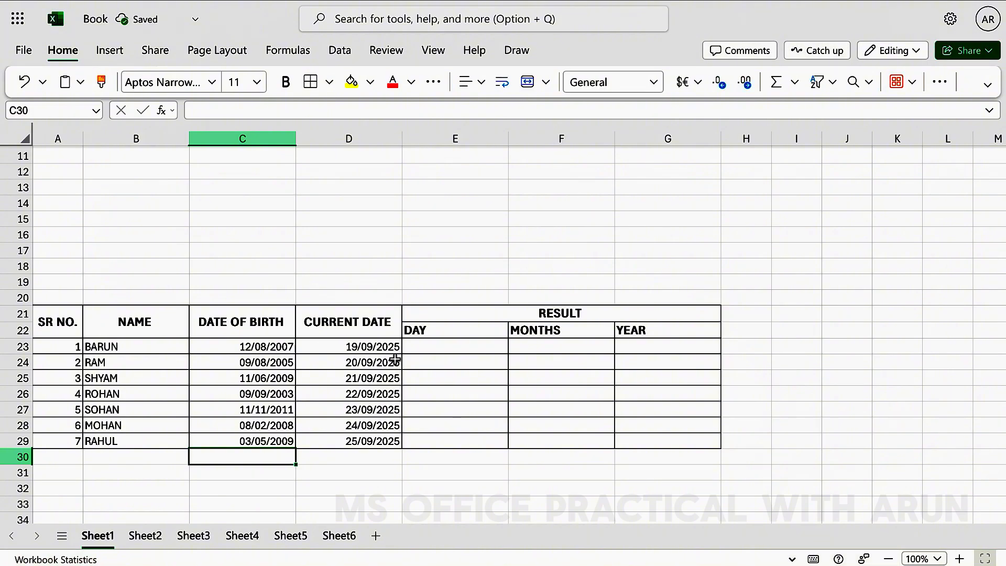
- Calculate the remaining days of each age by entering =DATEDIF(C23,D23,"MD") in E23 and filling the formula down to E29
left_click(419, 348)
type("=")
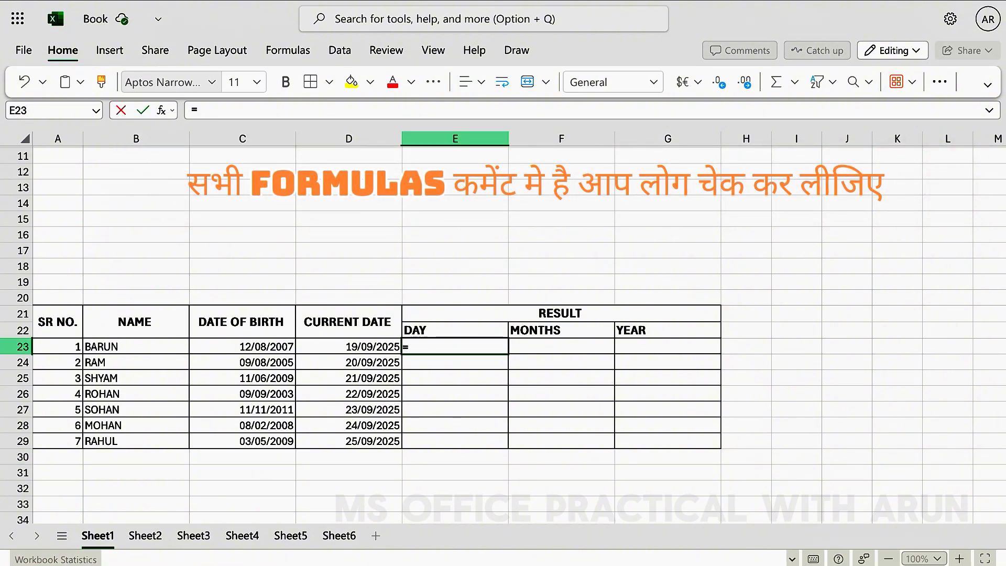
type("DAT")
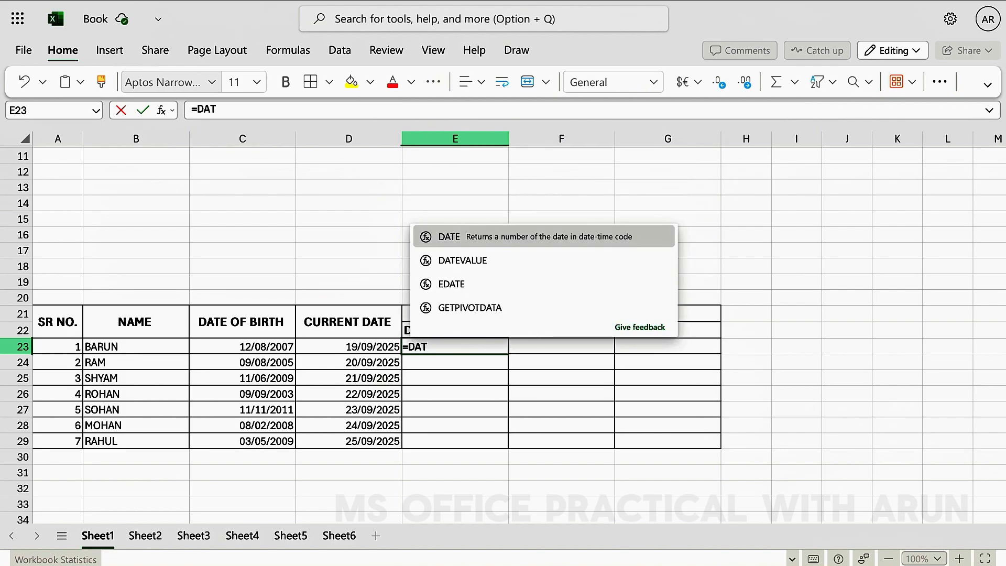
type("EDIF(")
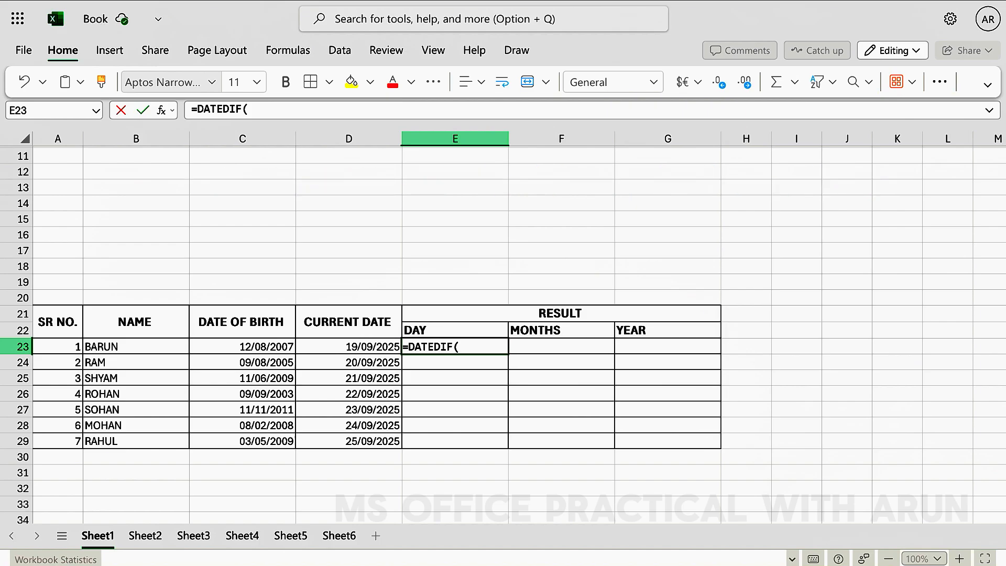
left_click(277, 346)
type(",")
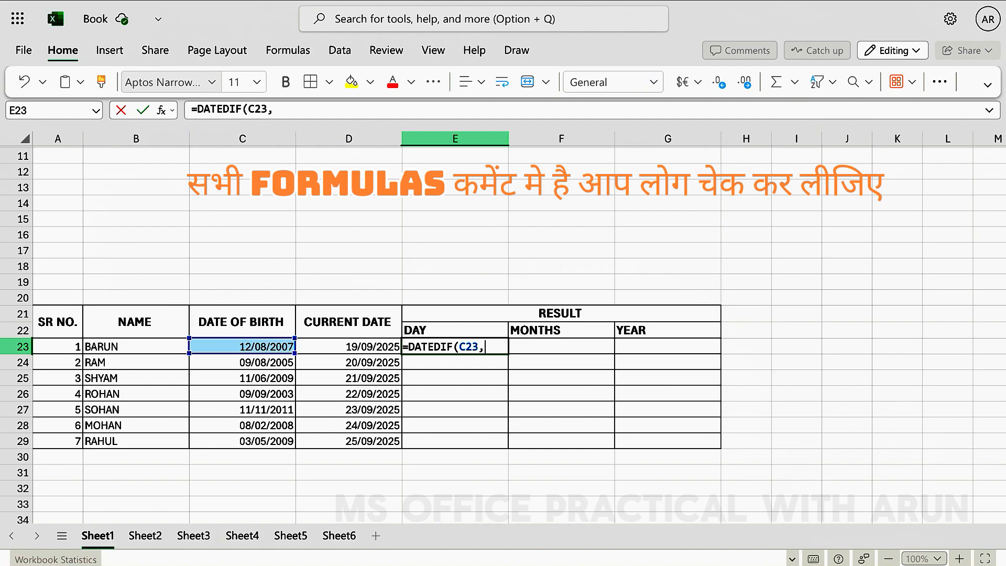
left_click(317, 343)
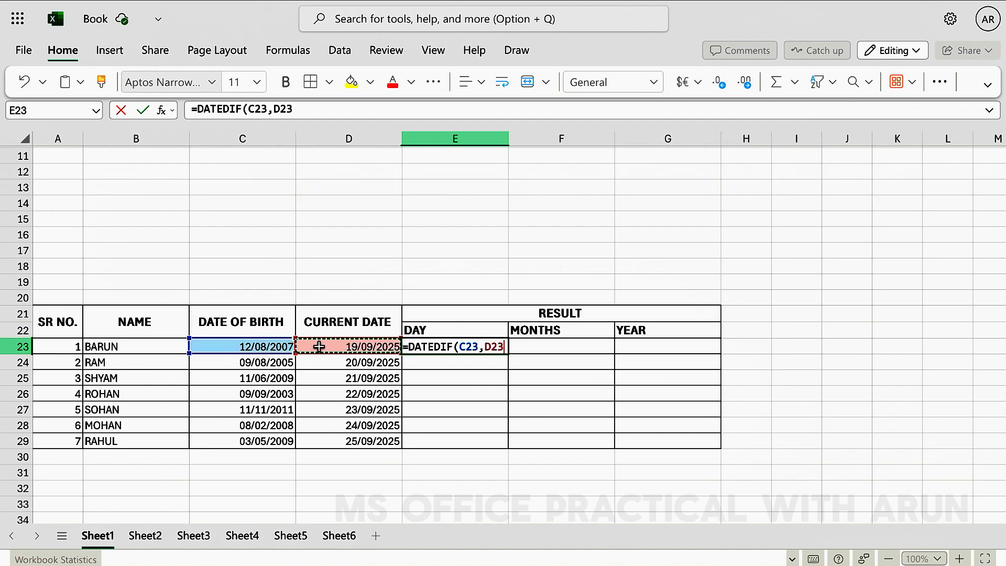
type(",")
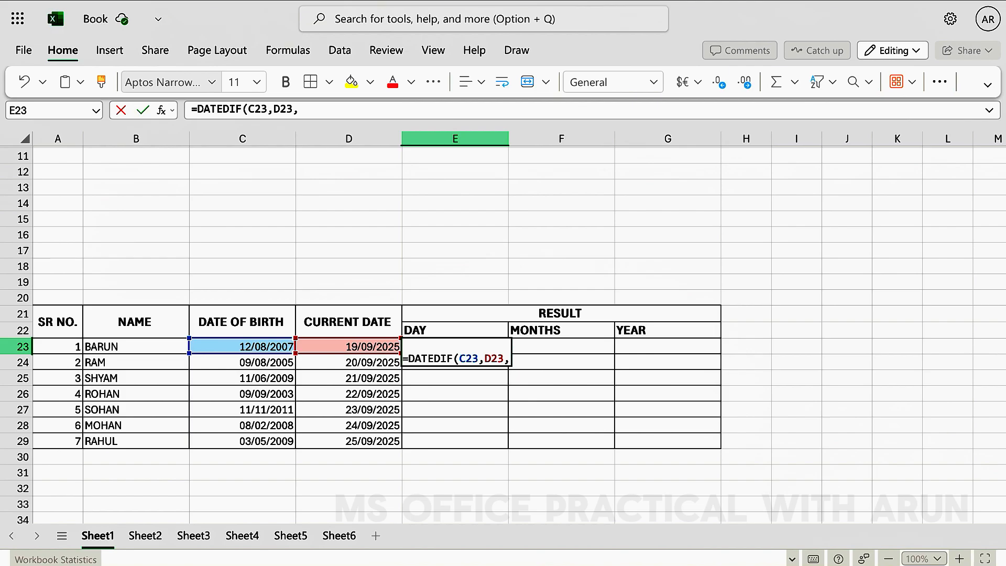
type("\"")
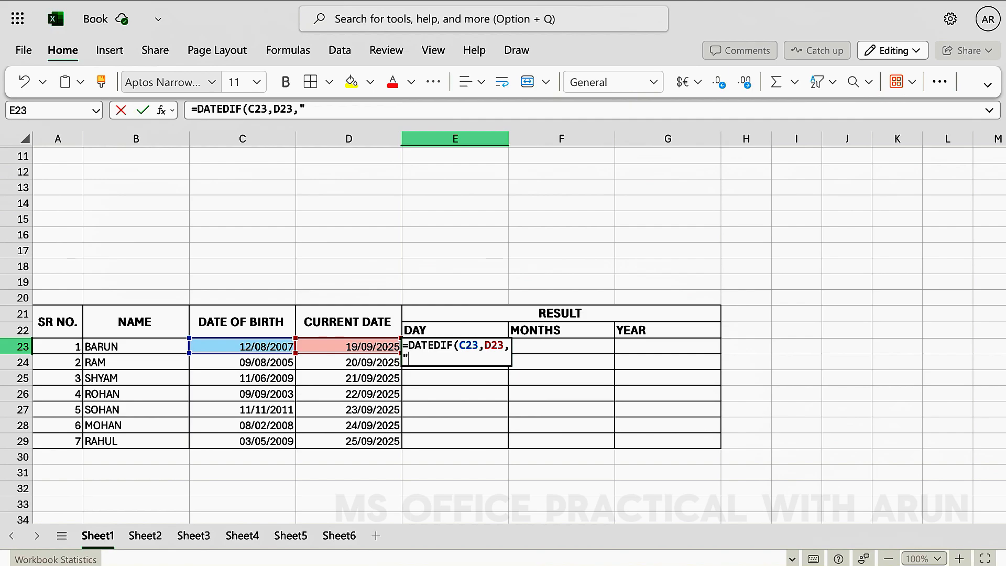
type("MD")
type(")")
key("Return")
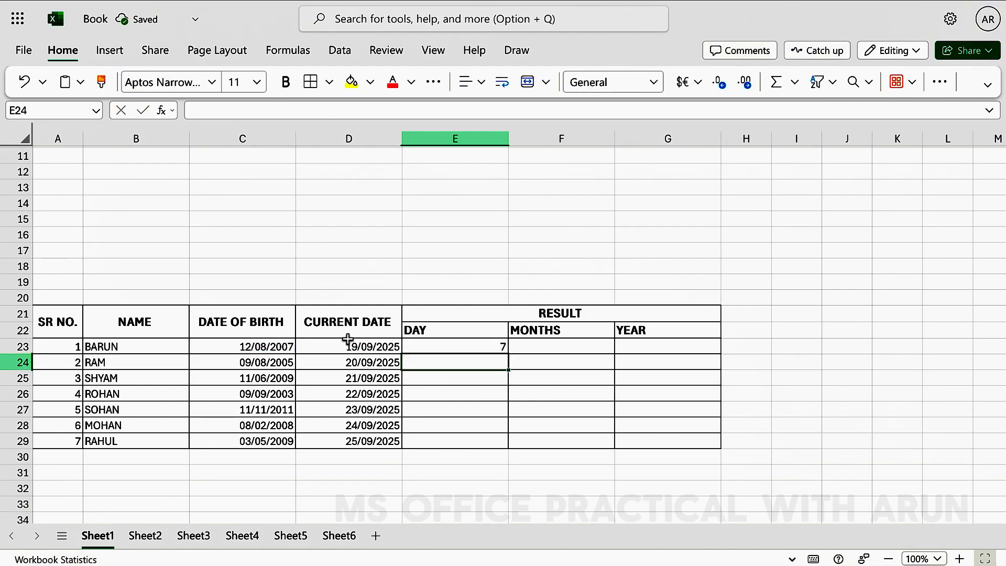
left_click(498, 351)
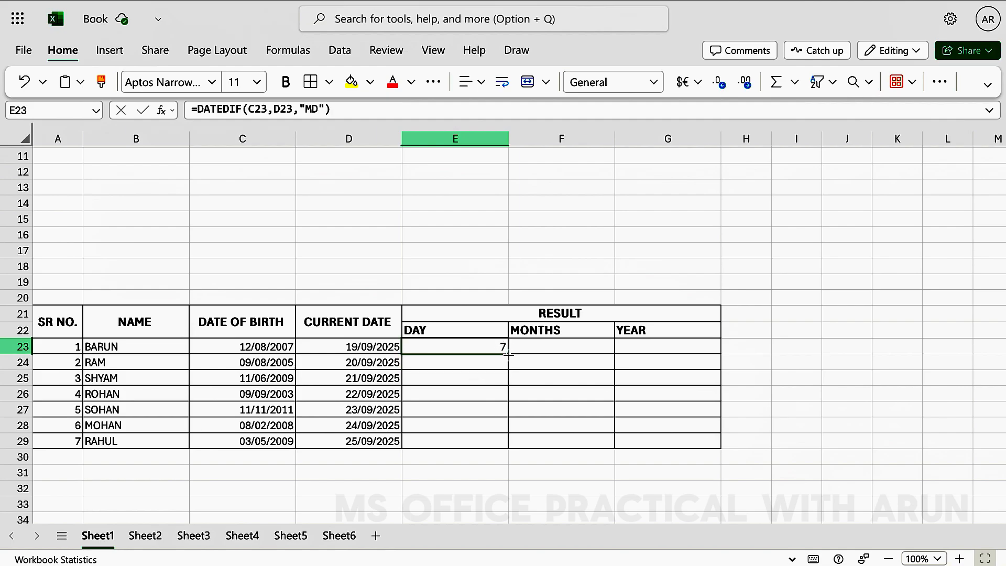
left_click_drag(508, 355, 505, 448)
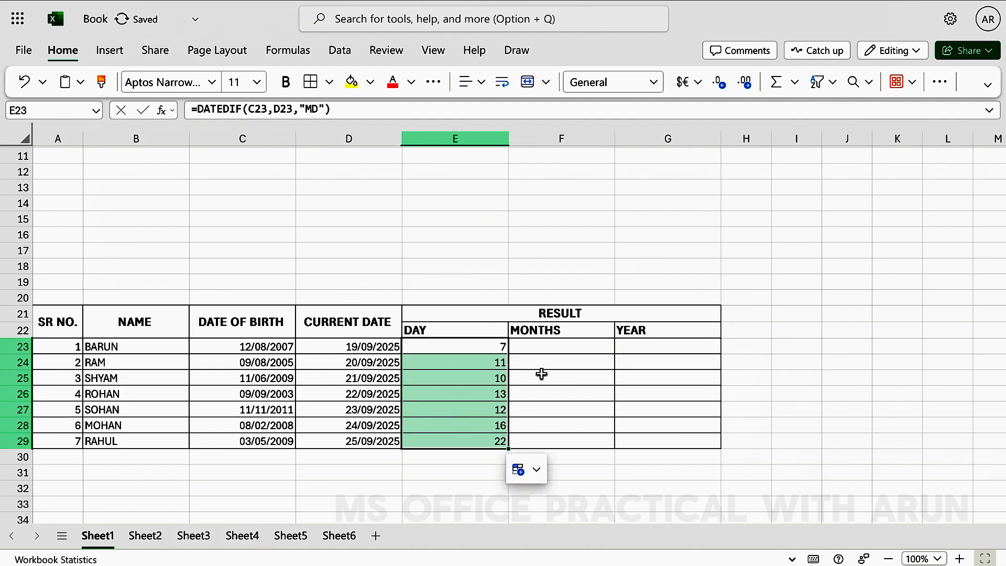
- Calculate the remaining months of each age by entering =DATEDIF(C23,D23,"YM") in F23 and filling the formula down to F29
left_click(556, 348)
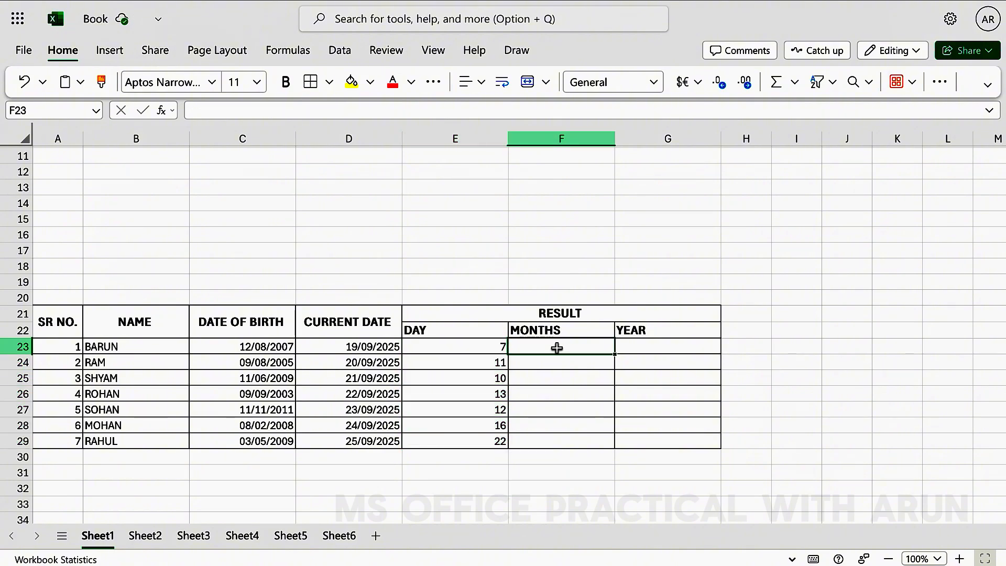
type("=")
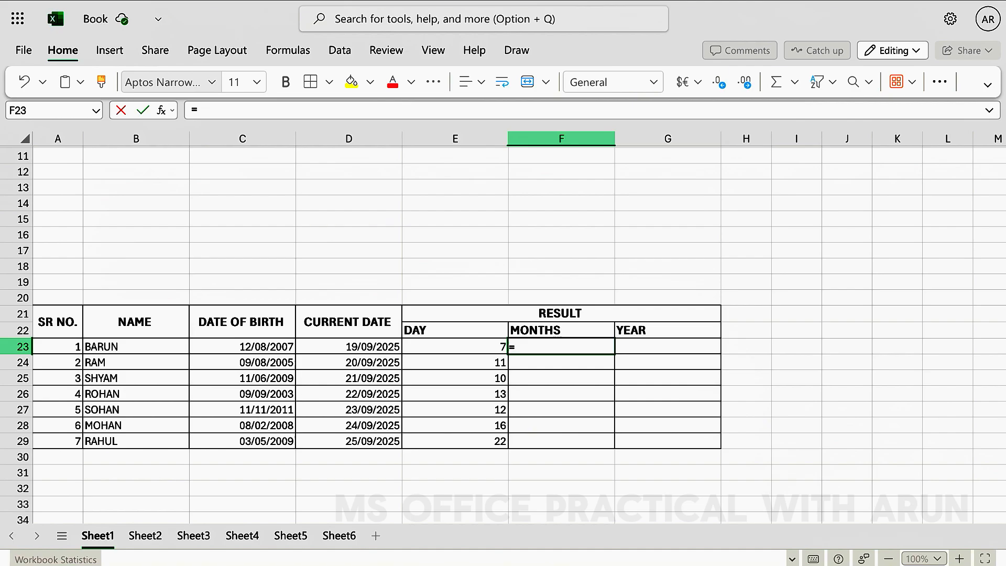
type("DA")
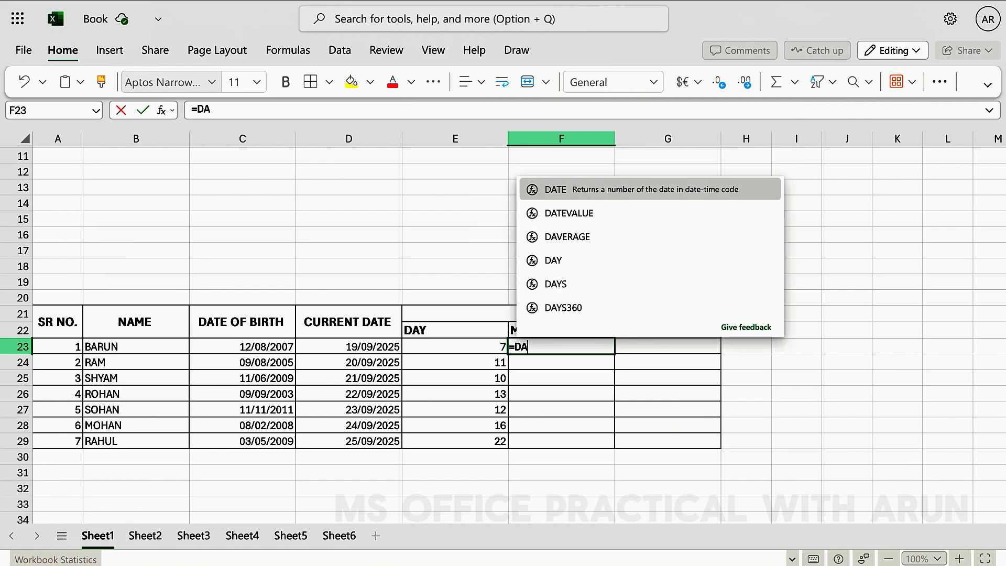
type("TEDIF(")
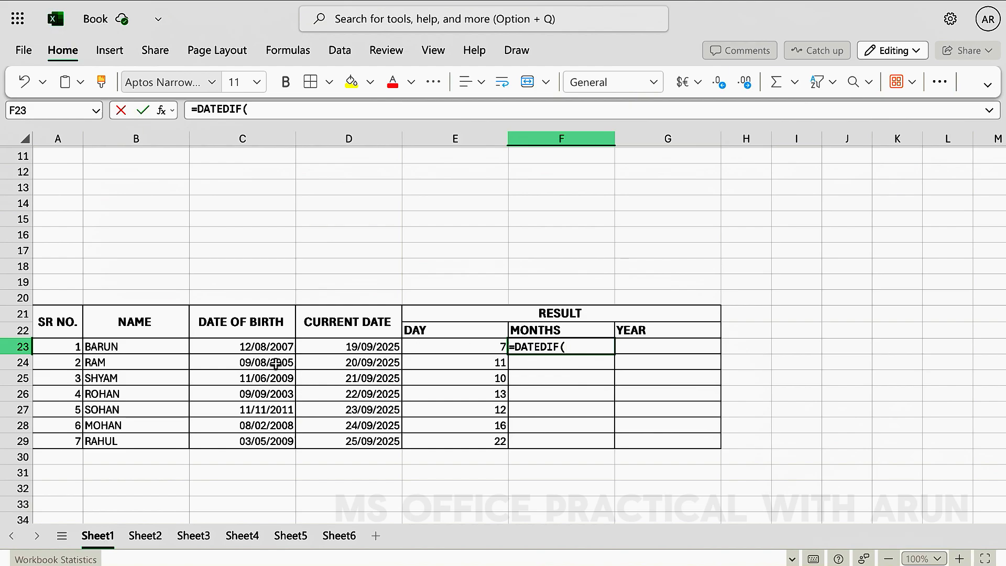
left_click(267, 344)
type(",")
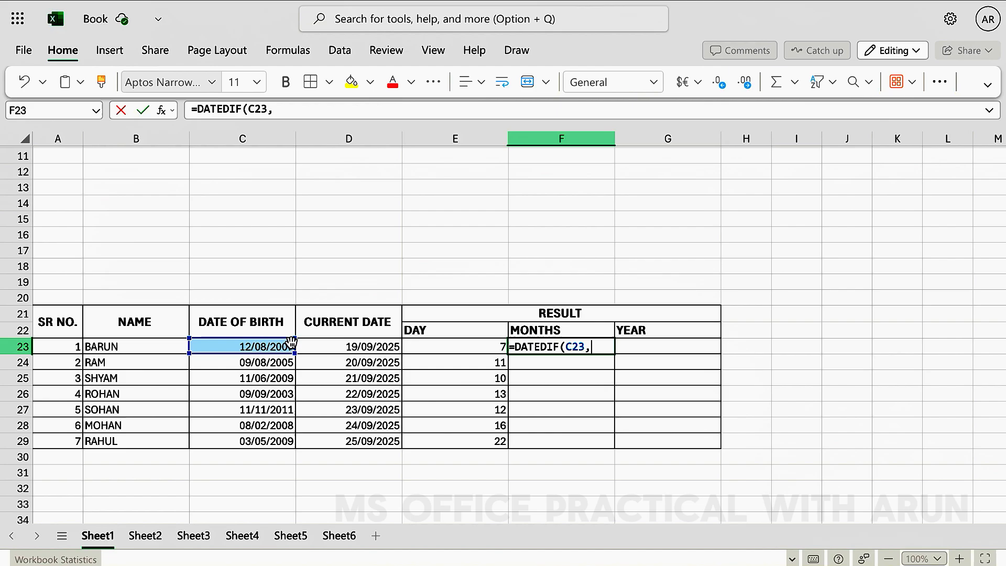
left_click(314, 348)
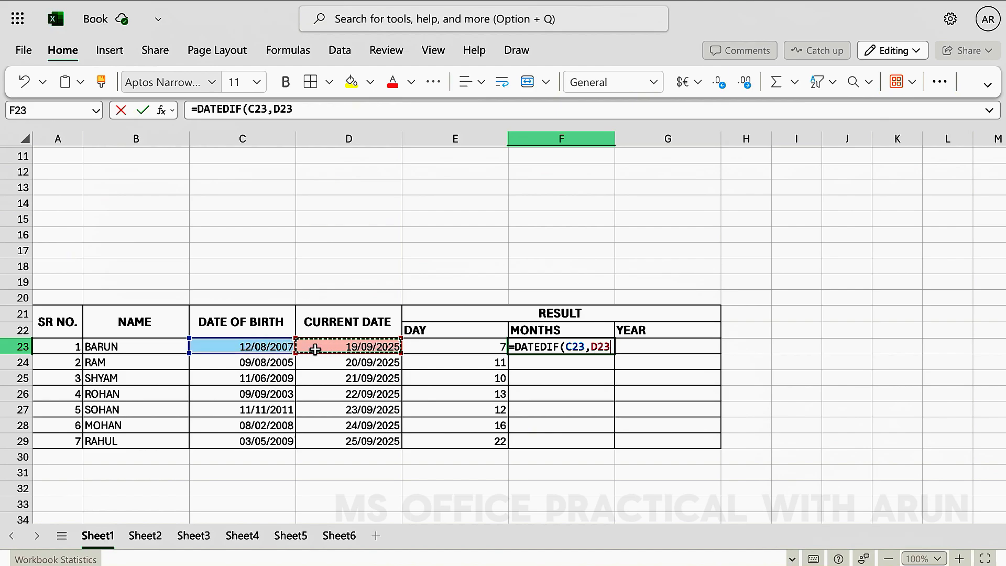
type(",\"YM")
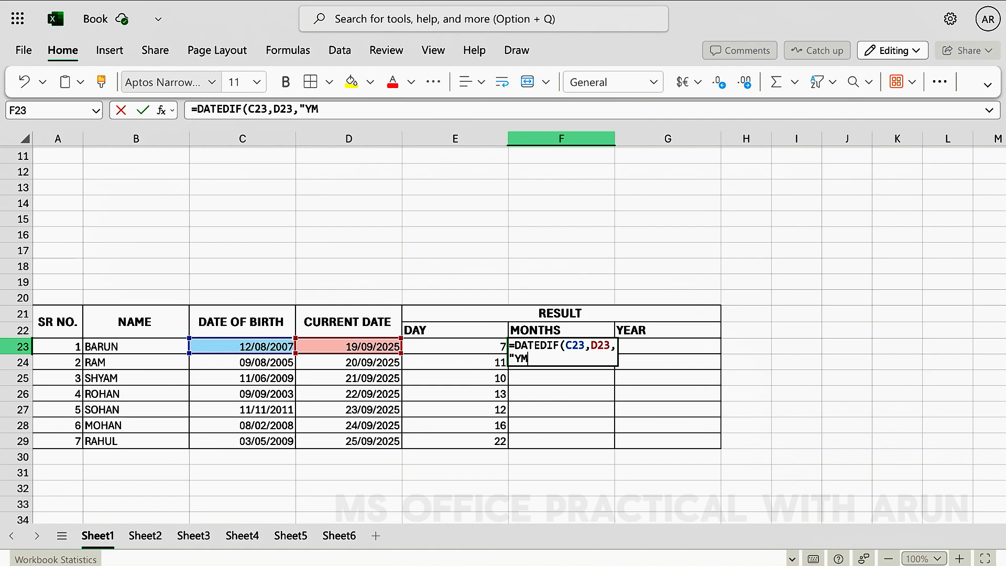
type("\")")
key("Return")
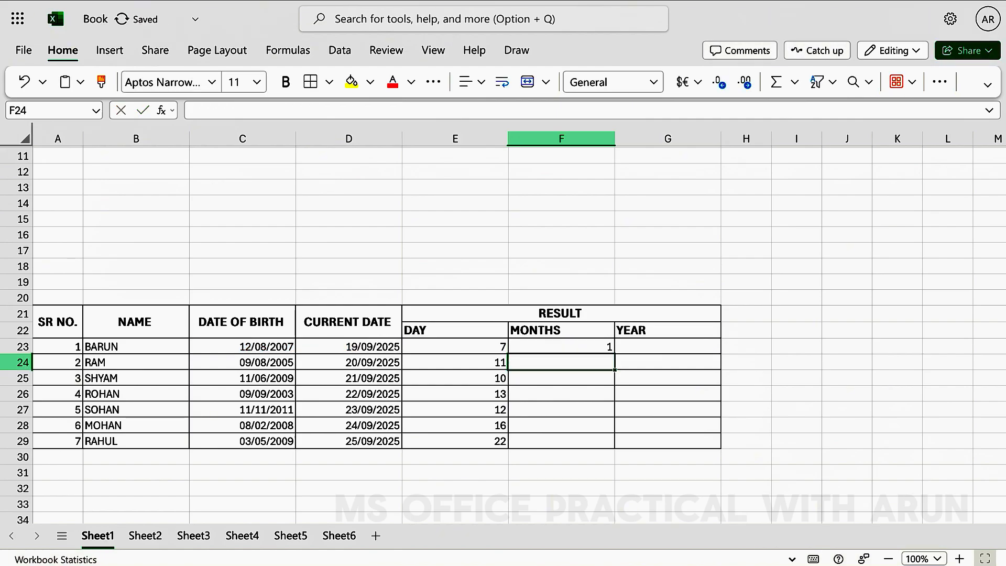
left_click(592, 347)
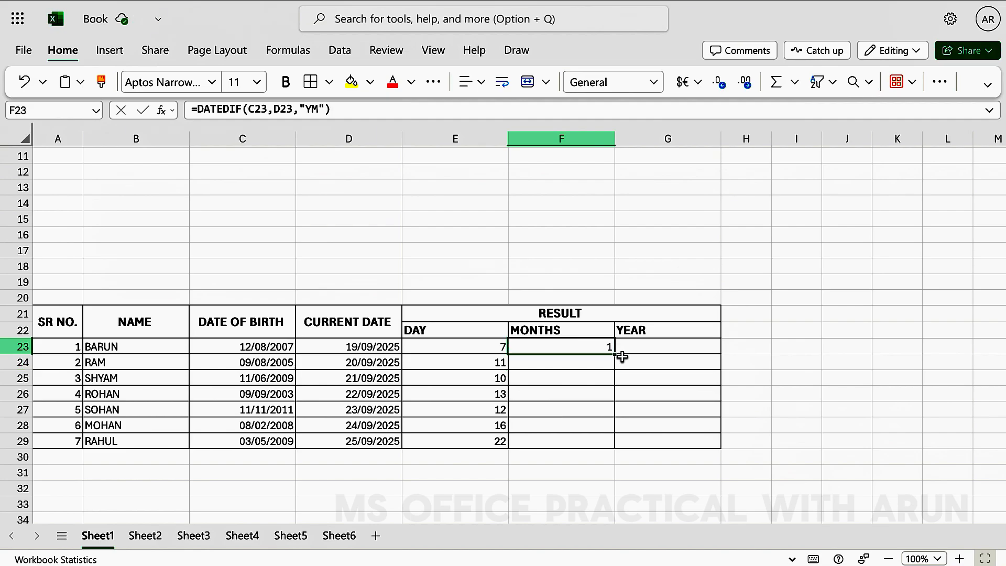
left_click_drag(615, 355, 613, 445)
- Calculate the completed years of each age by entering =DATEDIF(C23,D23,"Y") in G23 and filling the formula down to G29
left_click(670, 349)
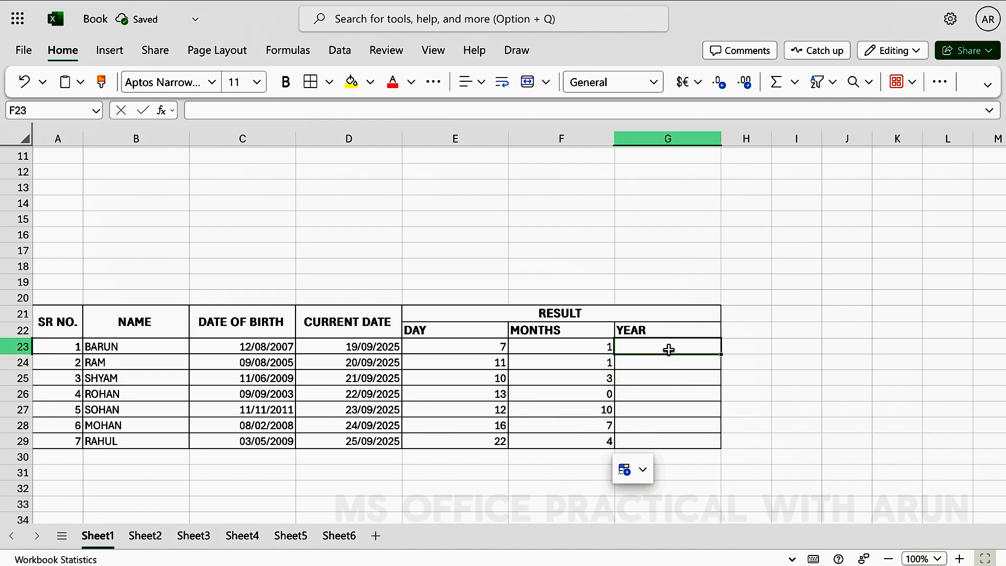
type("=")
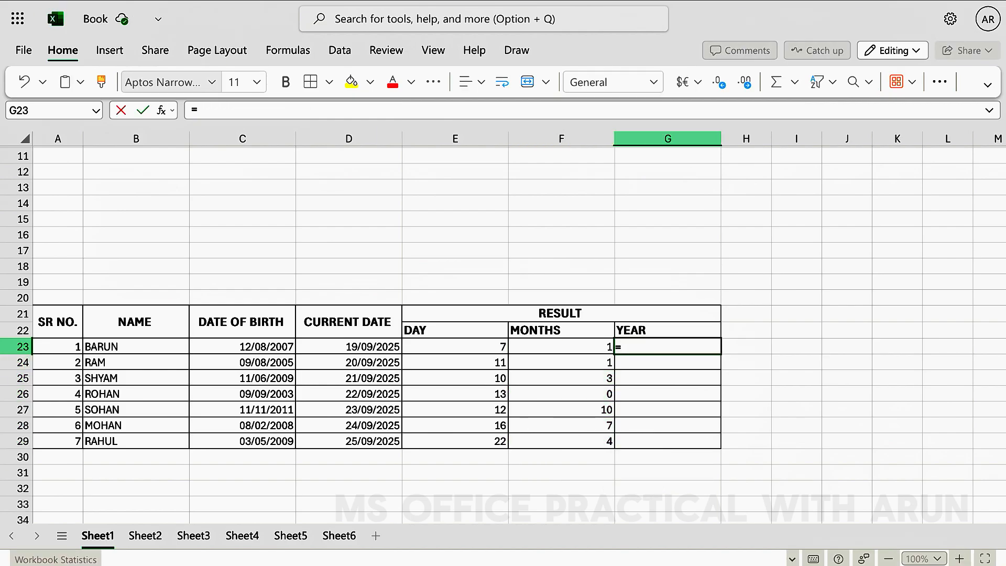
type("DATED")
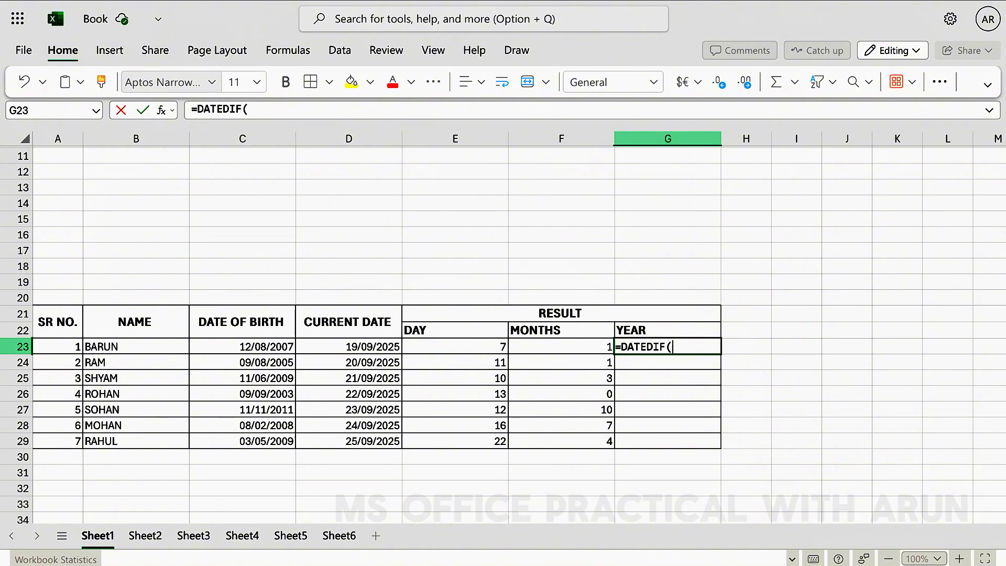
type("IF(")
left_click(273, 344)
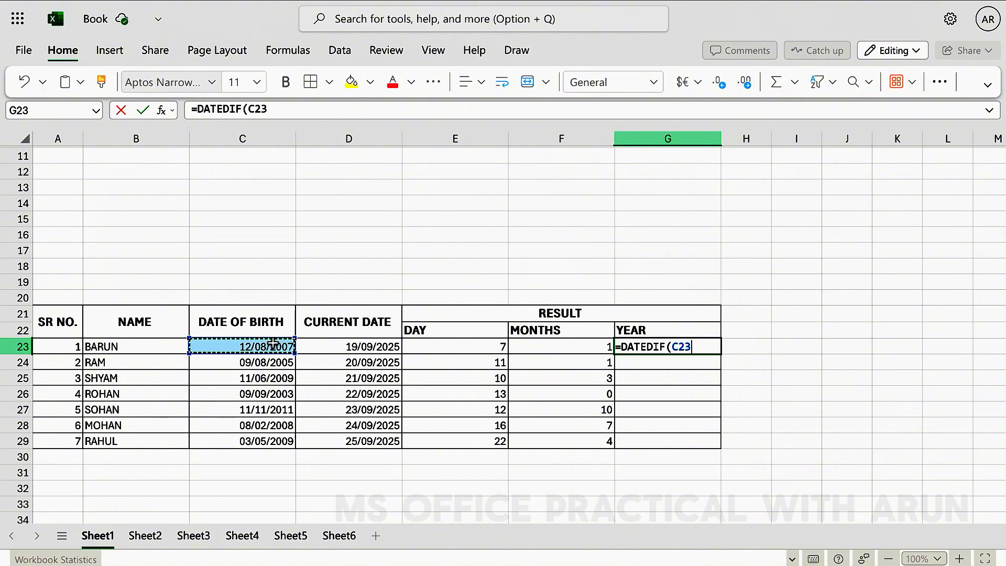
type(",")
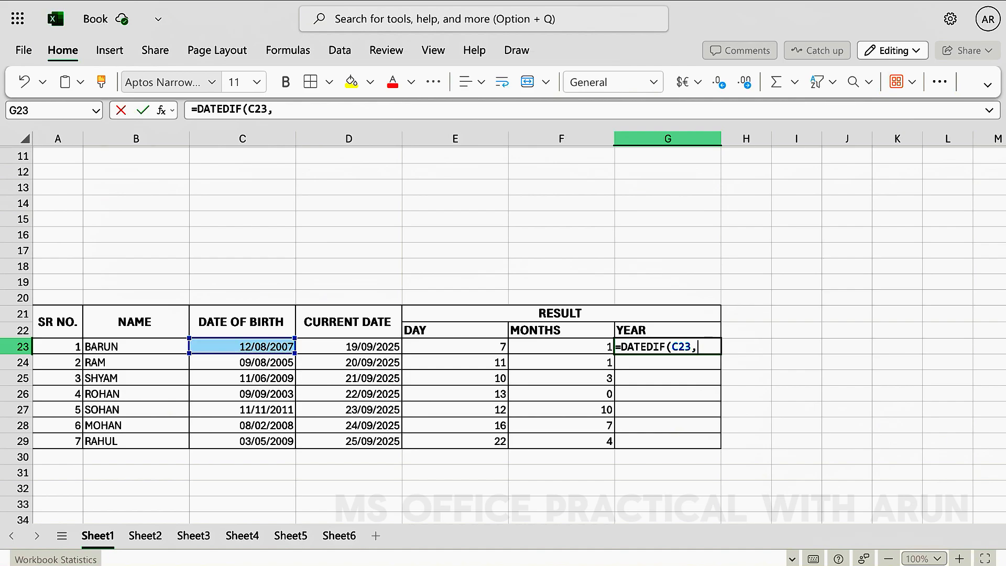
left_click(312, 350)
type(",")
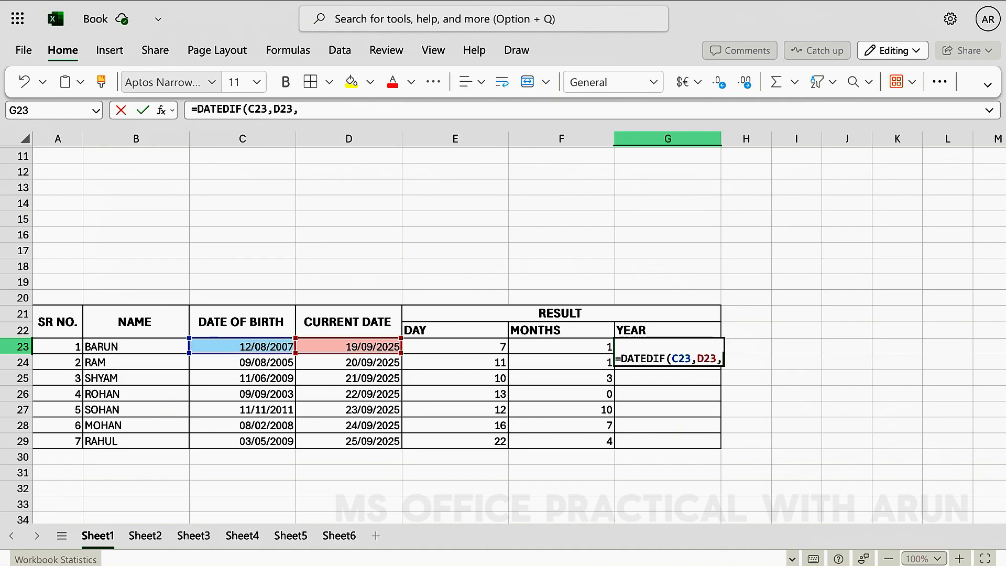
type("\"Y\"")
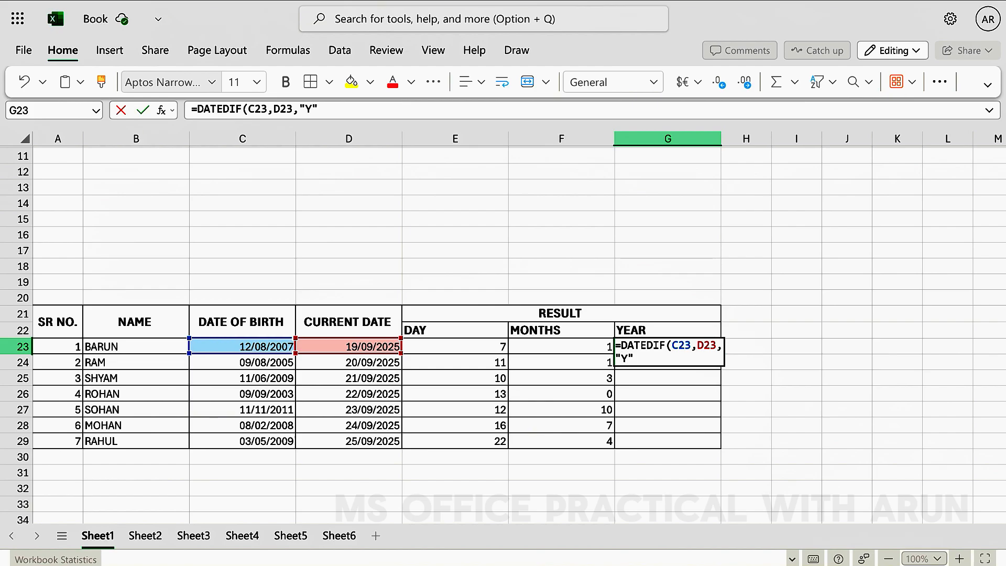
type("Y\")")
key("Return")
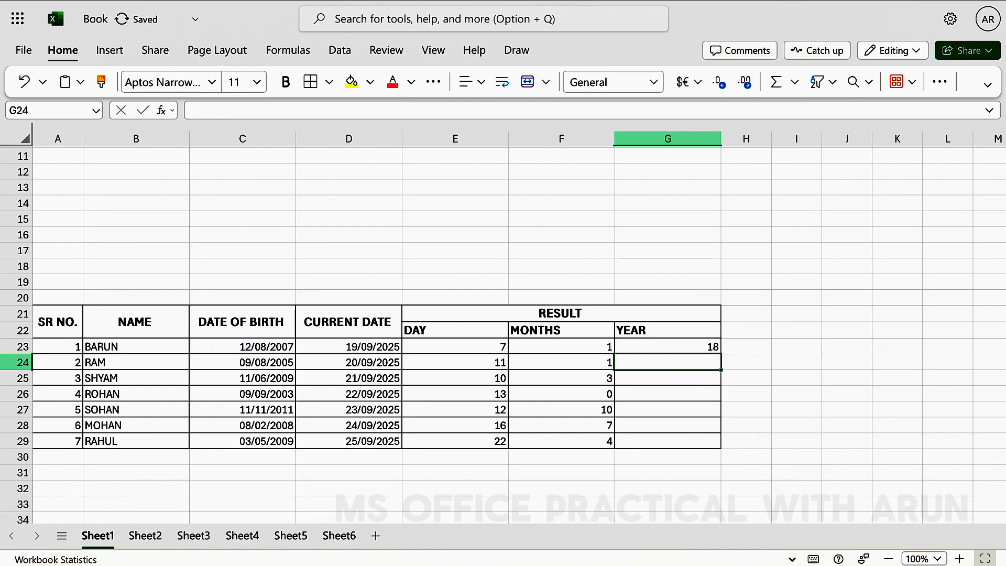
left_click(714, 349)
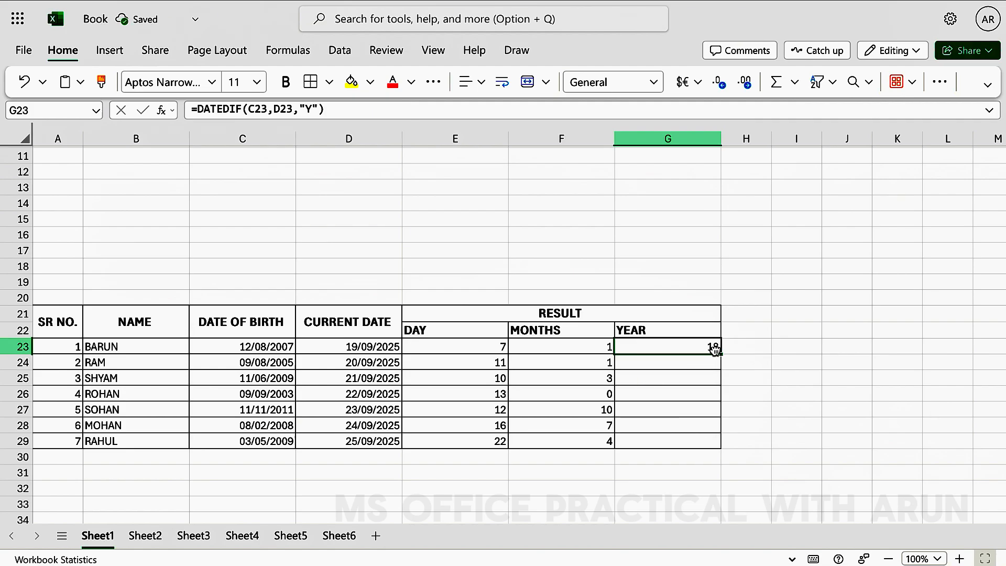
left_click_drag(720, 354, 720, 449)
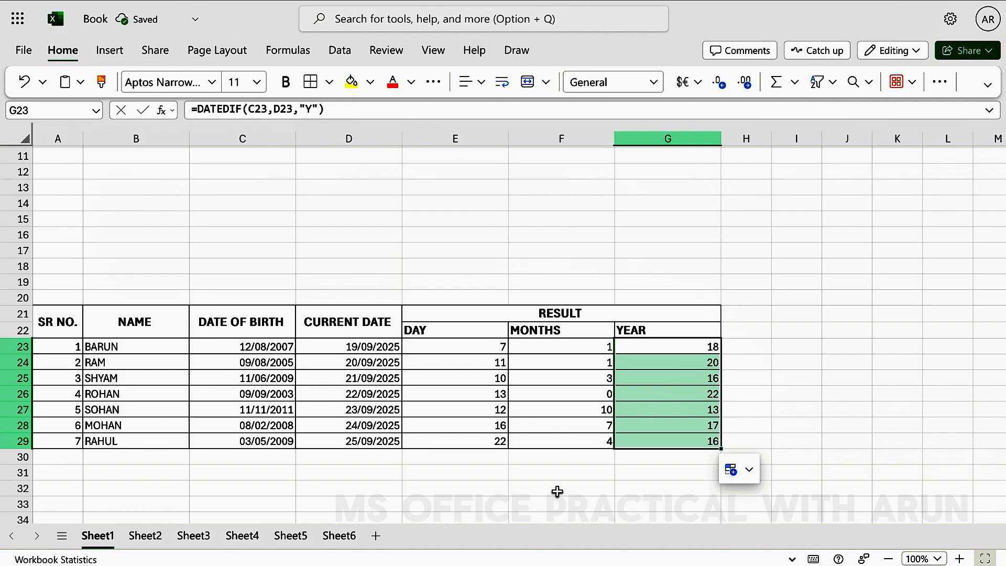
left_click(532, 501)
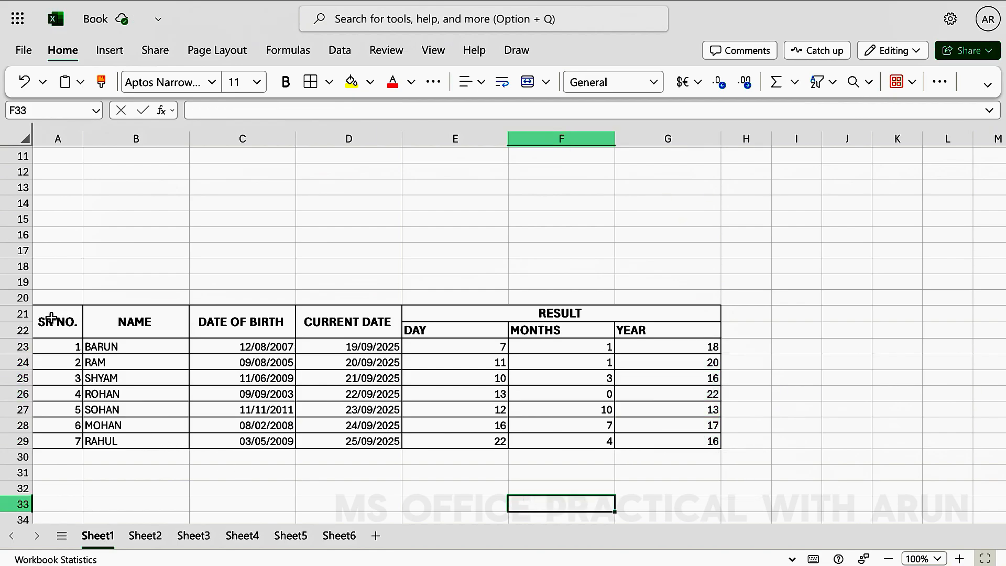
- Fill the SR NO., NAME, DATE OF BIRTH, CURRENT DATE and RESULT header cells with the standard dark green
left_click_drag(56, 317, 402, 315)
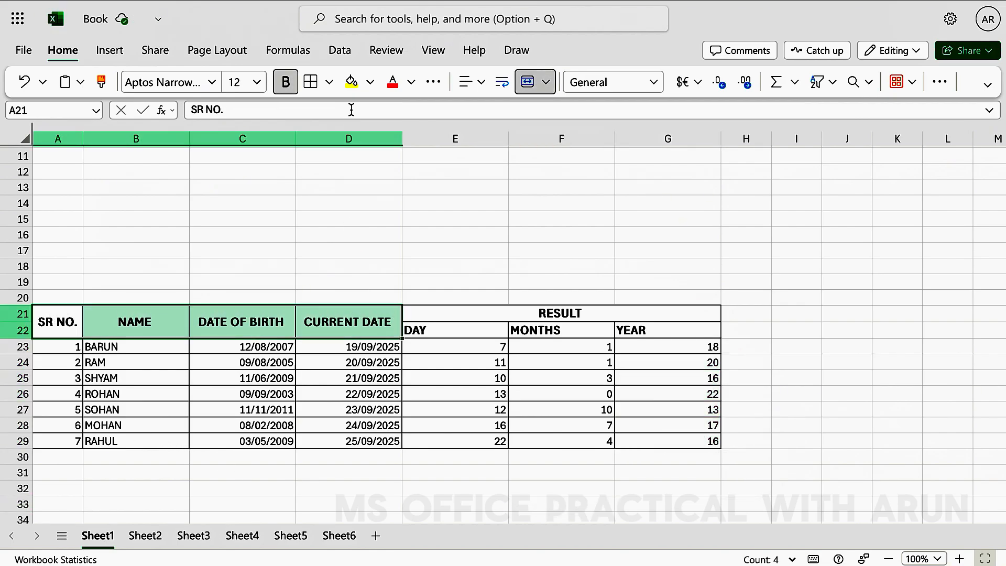
left_click(370, 81)
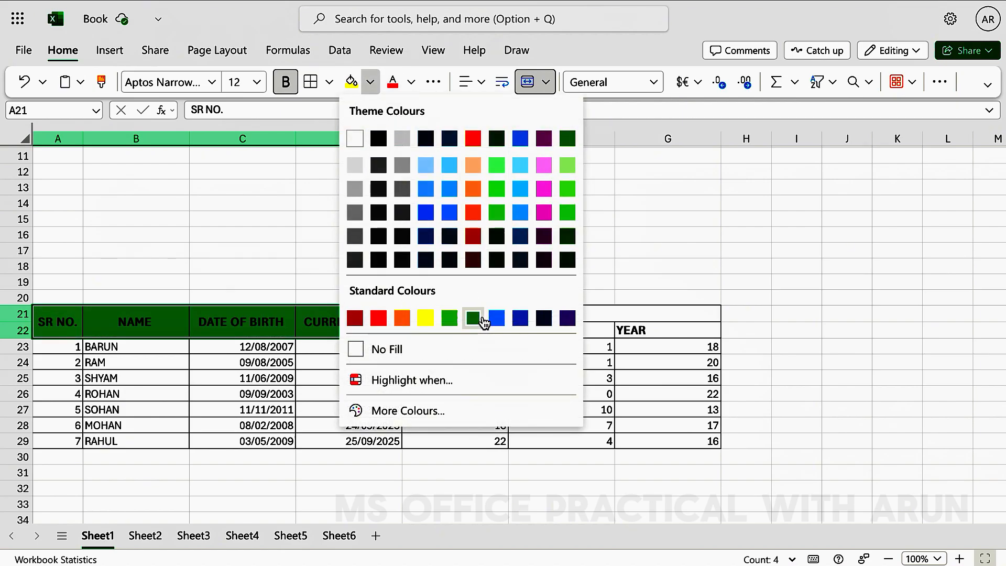
left_click(480, 318)
left_click(451, 315)
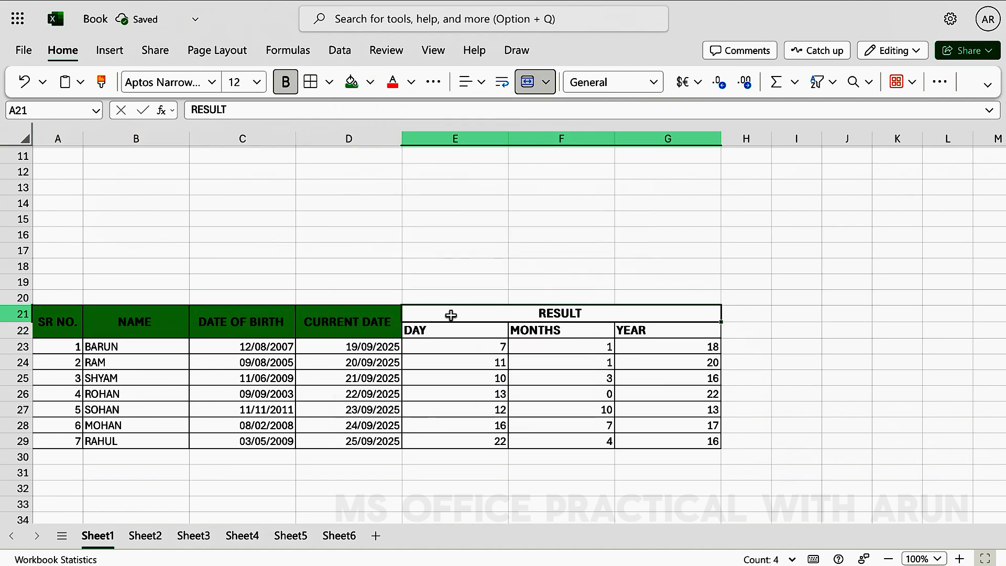
left_click(352, 82)
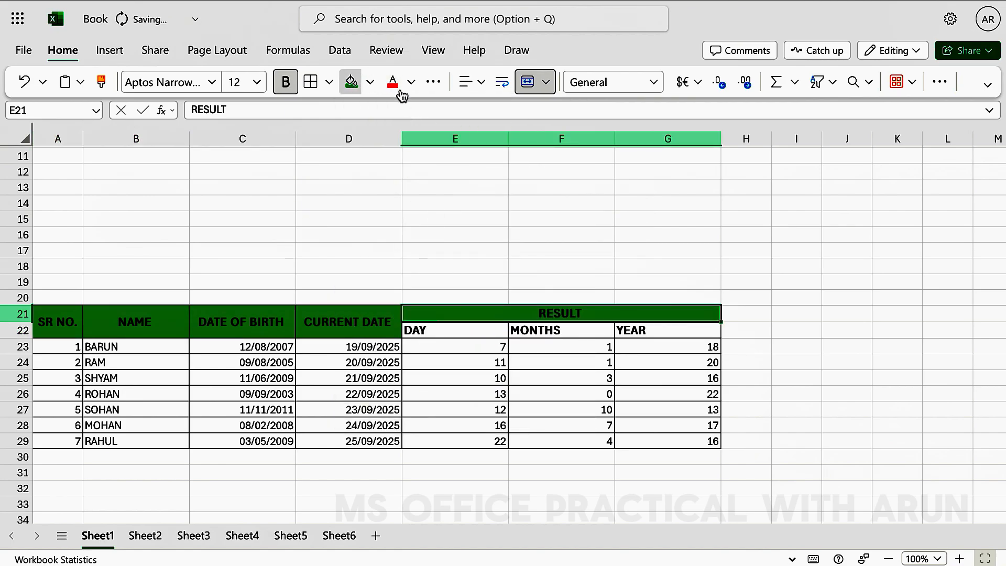
left_click(372, 83)
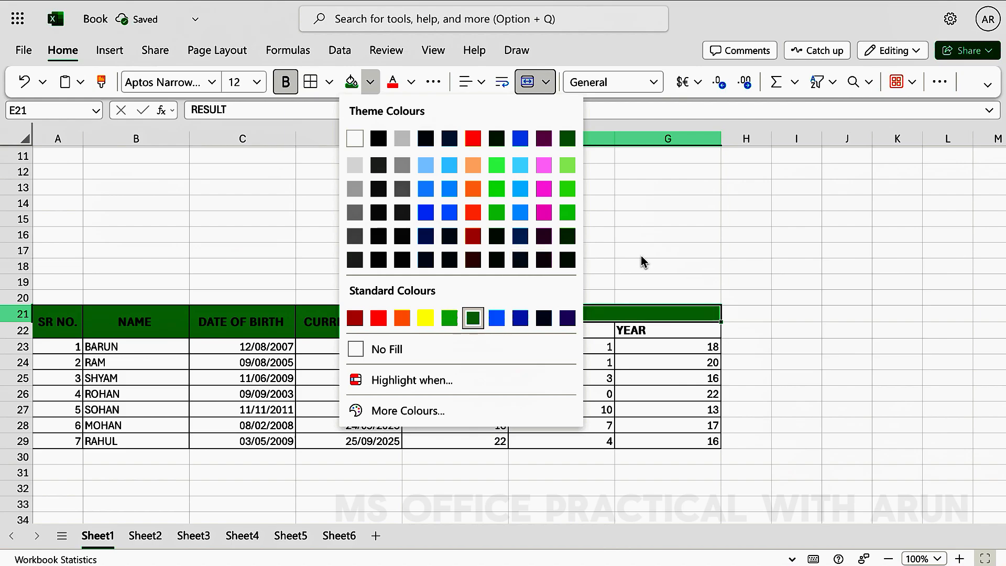
left_click(602, 313)
- Fill the DAY, MONTHS and YEAR header cells in E22:G22 with the standard yellow
left_click_drag(461, 329, 685, 327)
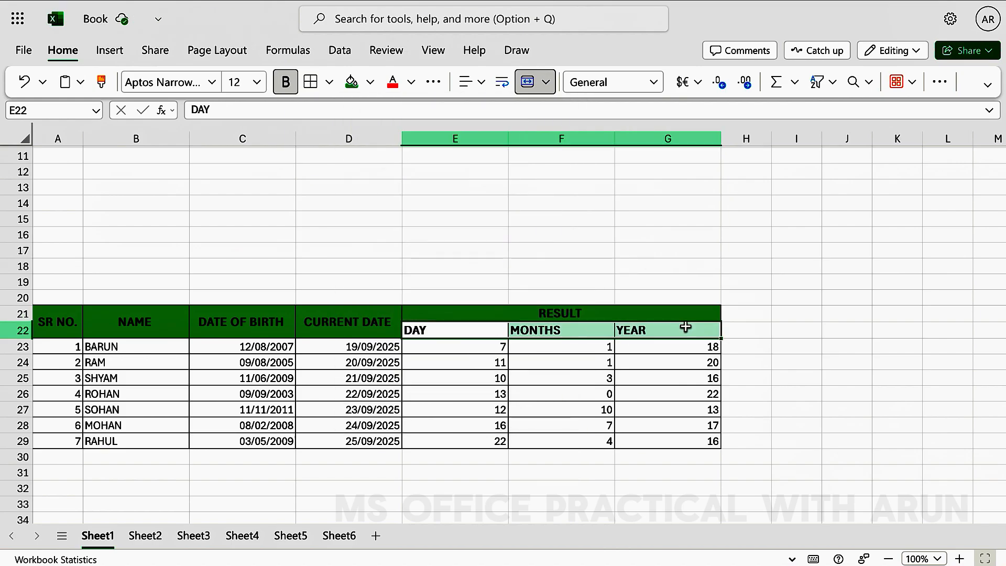
left_click(344, 88)
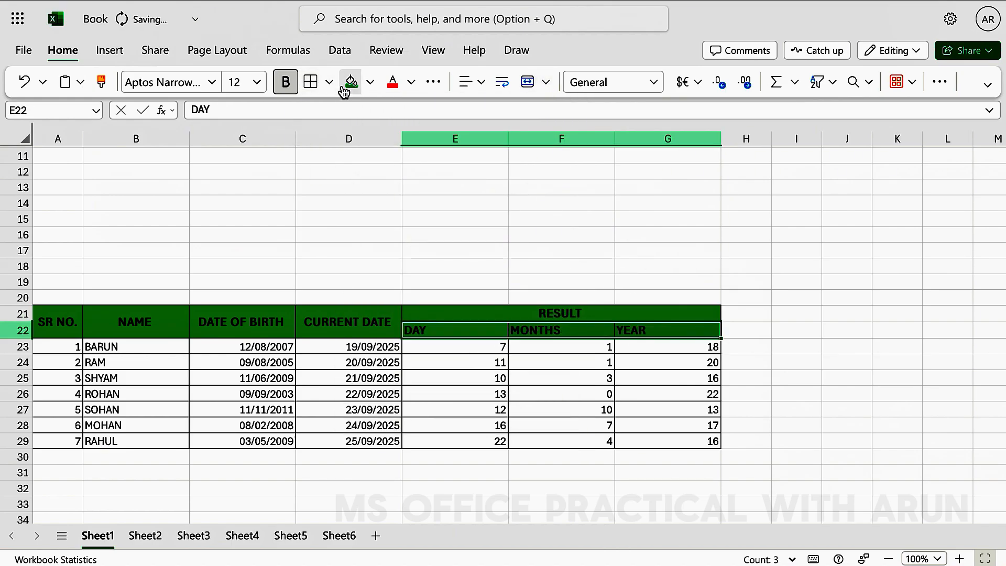
left_click(370, 82)
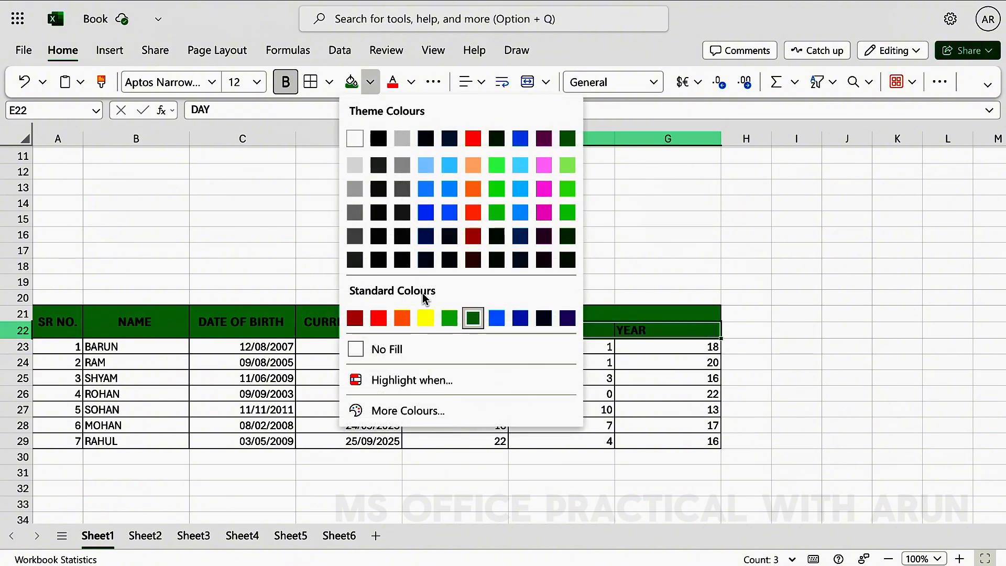
left_click(425, 317)
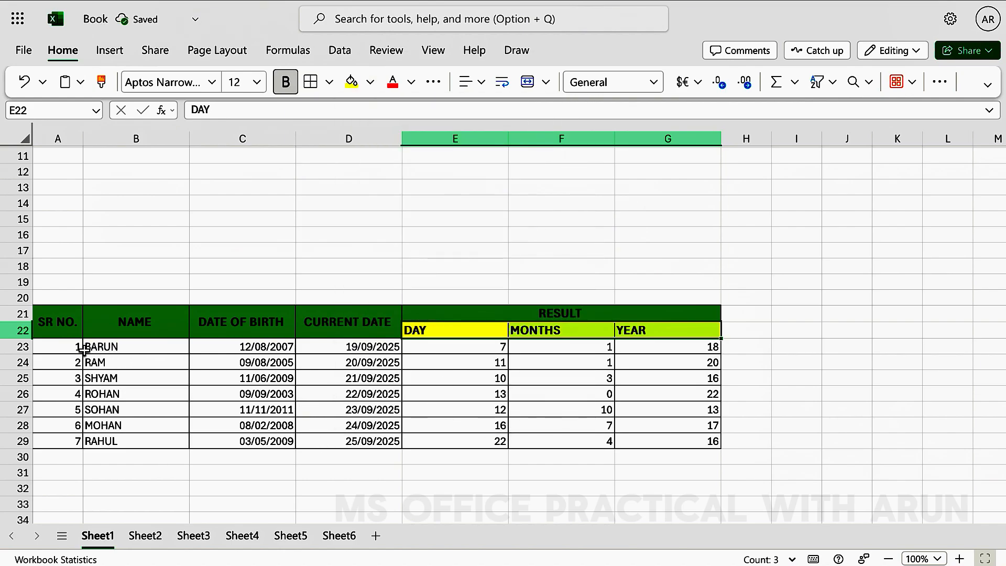
- Fill the data cells A23:G29 with the bright red theme shade
left_click_drag(78, 348, 637, 440)
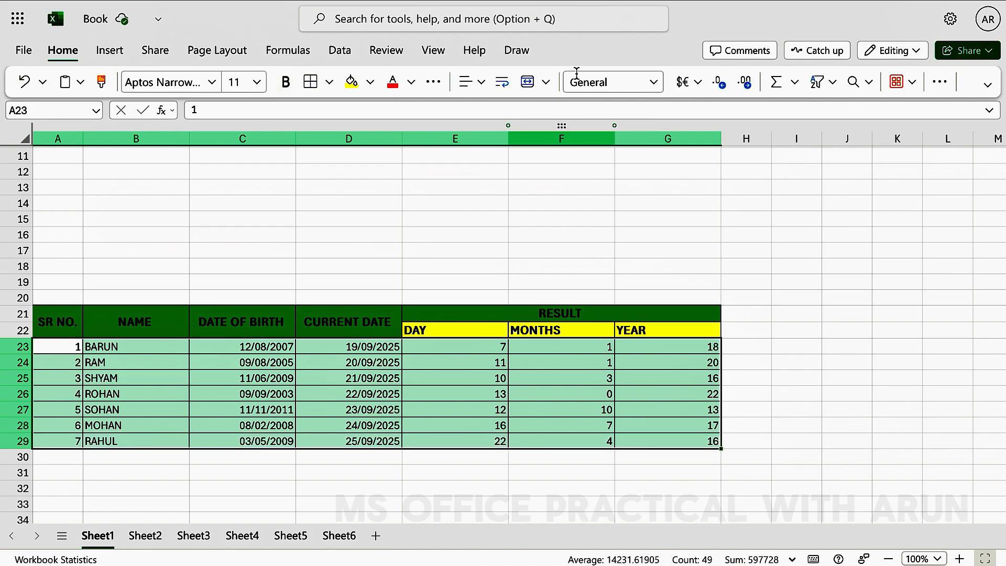
left_click(370, 82)
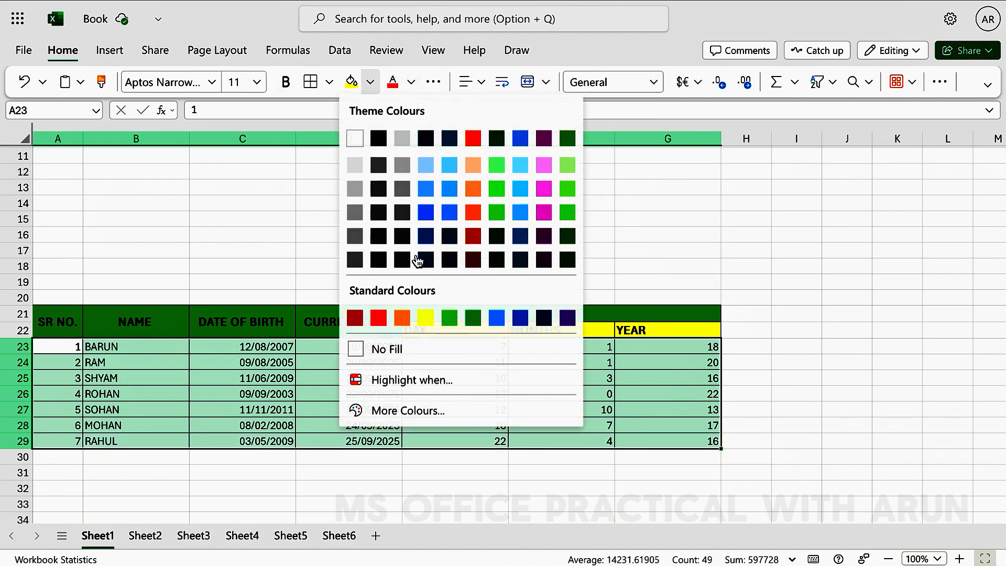
left_click(471, 210)
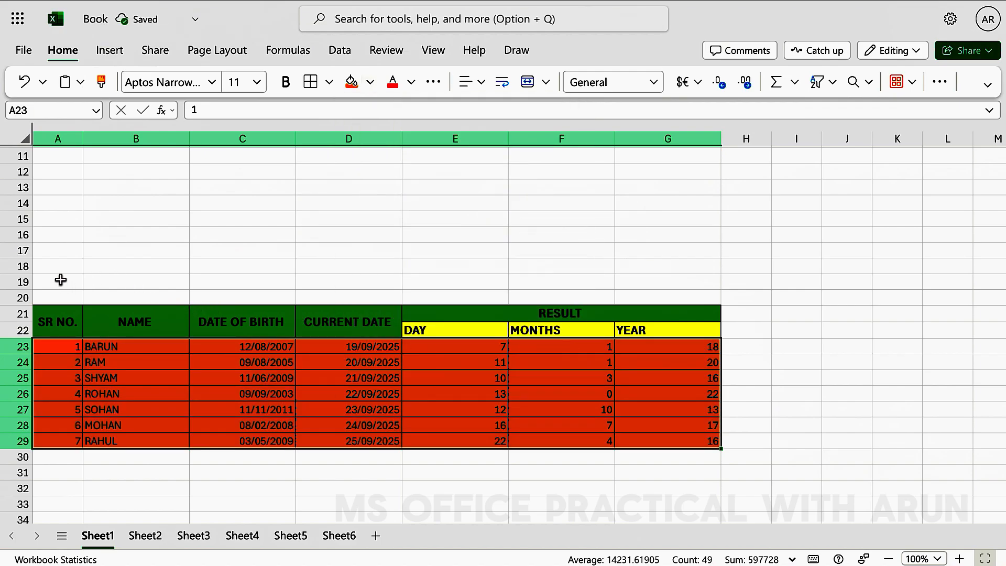
- Merge and centre the empty cells A19:G20 above the table headers
left_click_drag(61, 281, 641, 299)
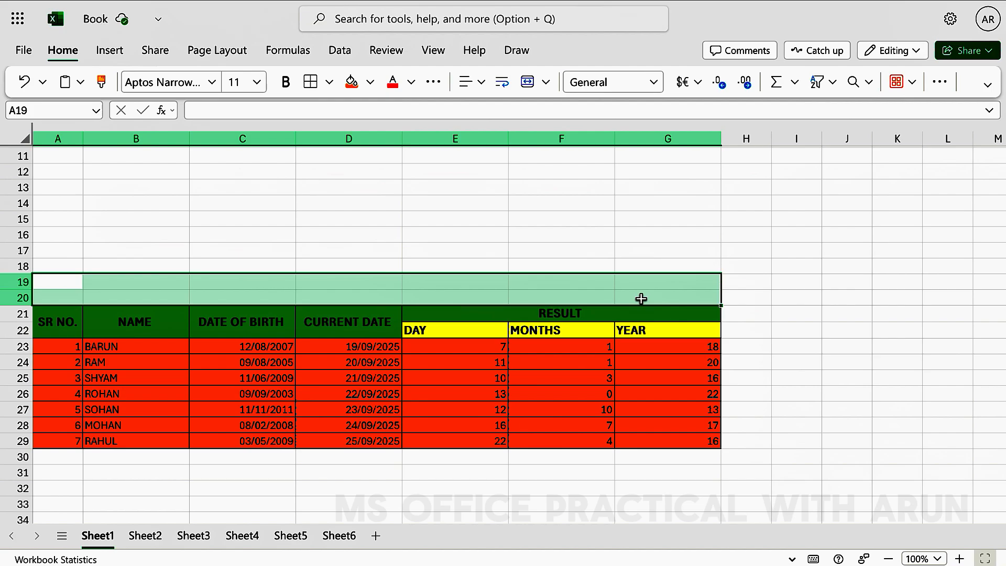
key("alt")
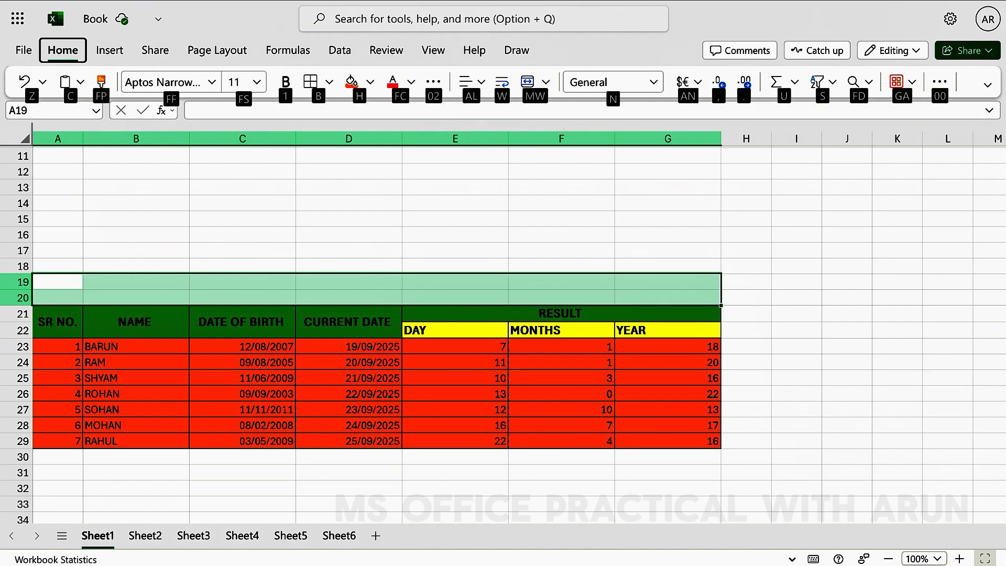
key("m")
key("w")
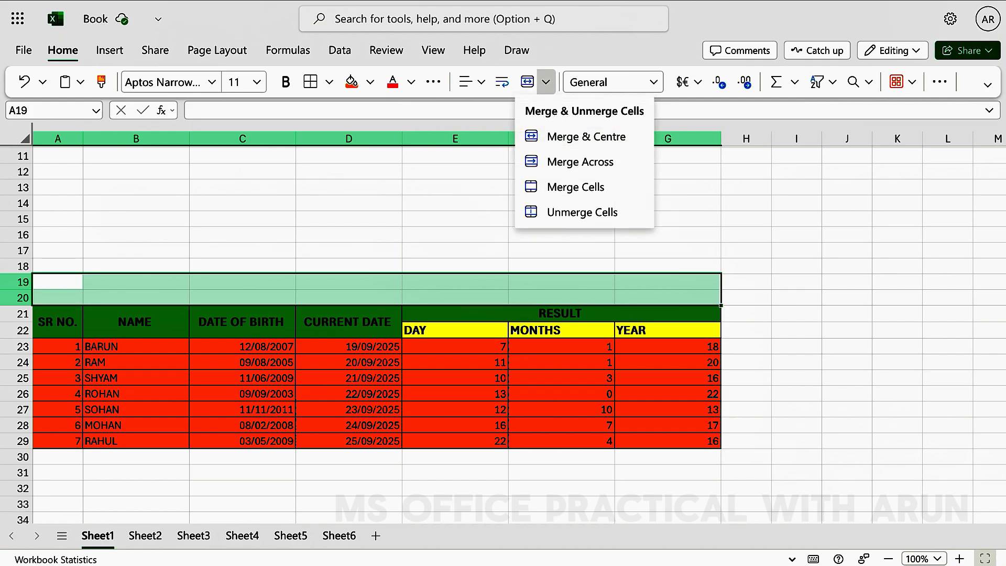
left_click(594, 144)
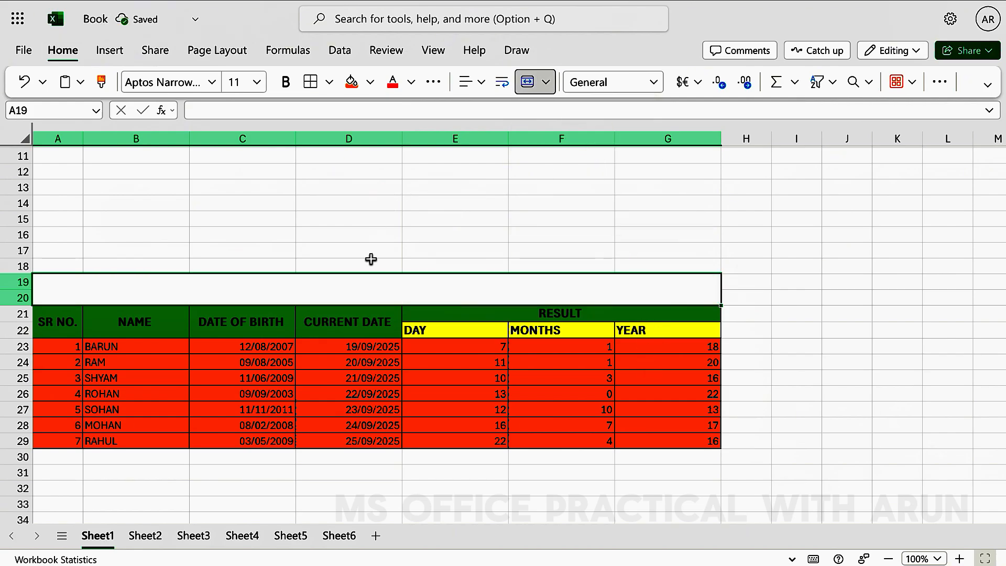
left_click(369, 303)
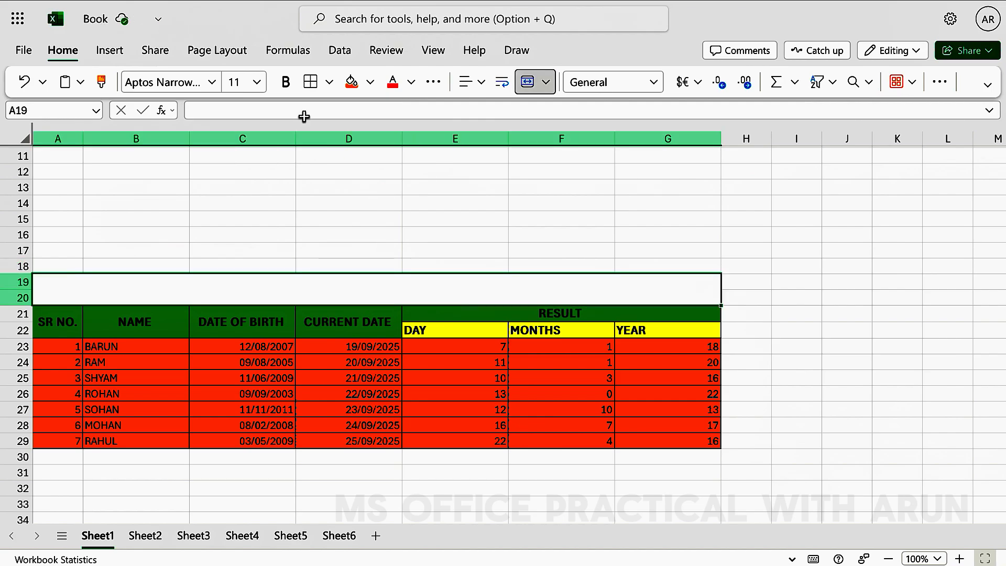
- Format the merged cell A19 with bold text, a black fill and a white font colour
left_click(285, 82)
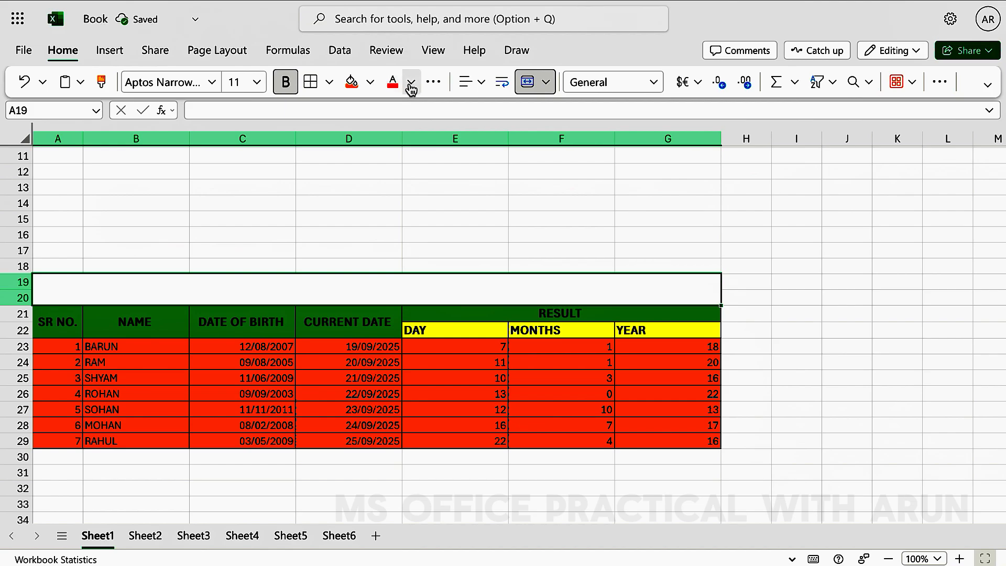
left_click(392, 86)
left_click(370, 82)
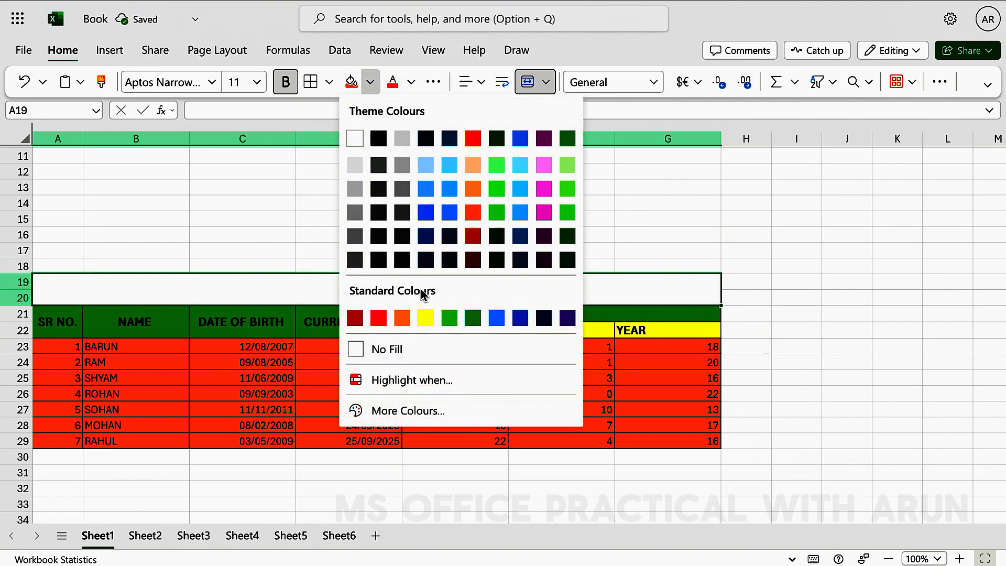
left_click(378, 138)
left_click(411, 81)
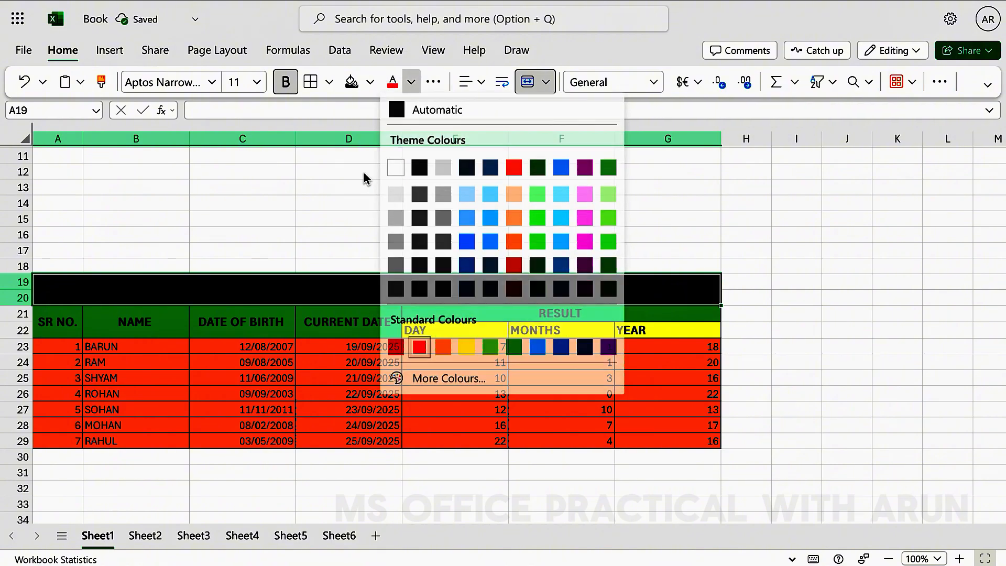
left_click(394, 170)
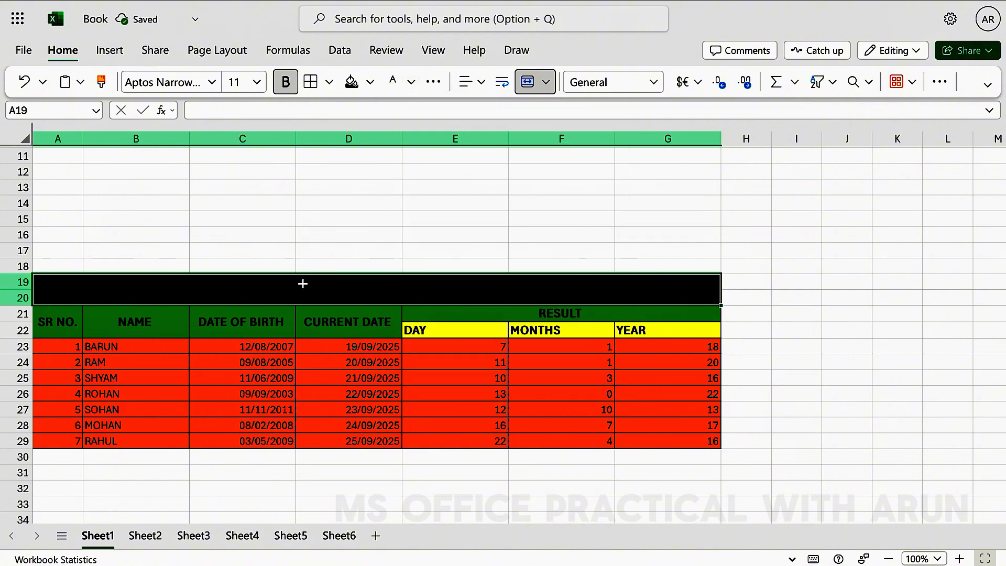
- Enter the title AGE CALCULATOR in the merged cell A19
type("AGE CALCUL")
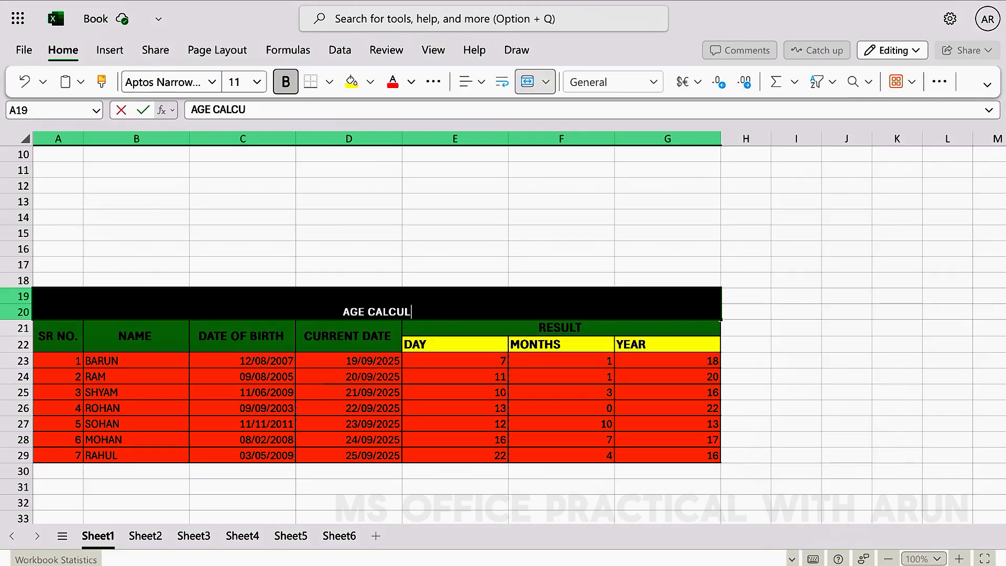
type("ATOR")
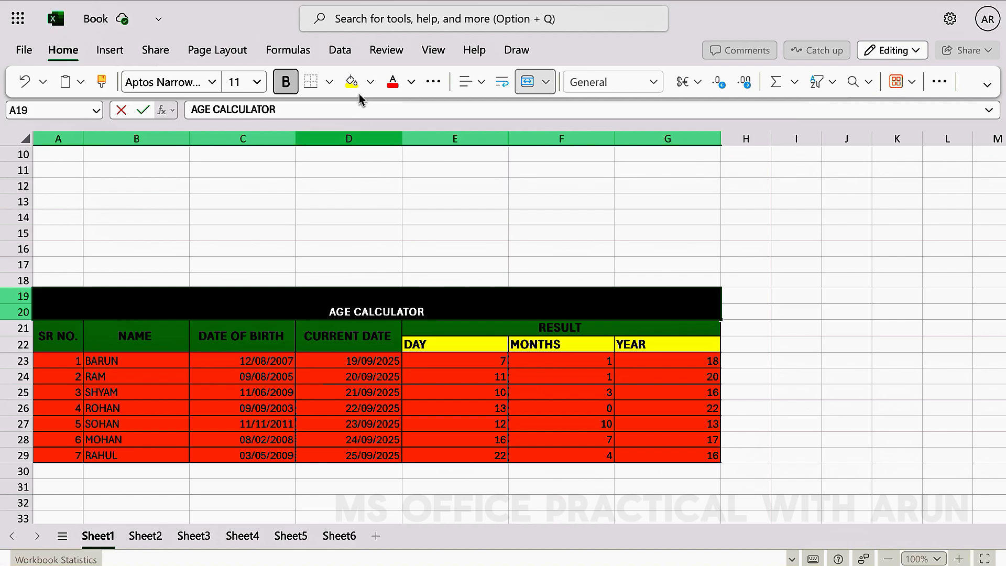
left_click(439, 87)
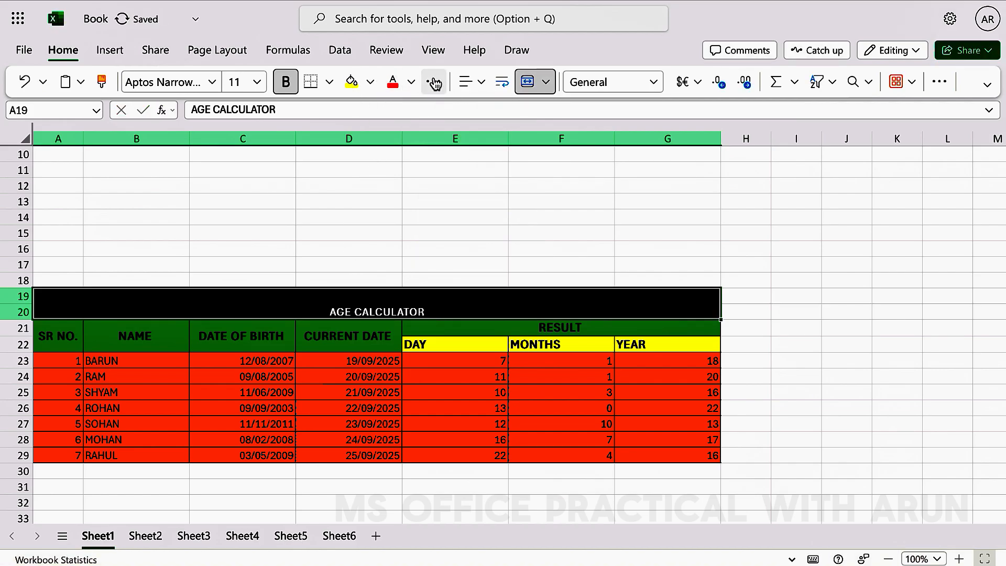
- Enlarge the AGE CALCULATOR title to font size 24, keeping it bold
left_click(433, 81)
left_click(452, 142)
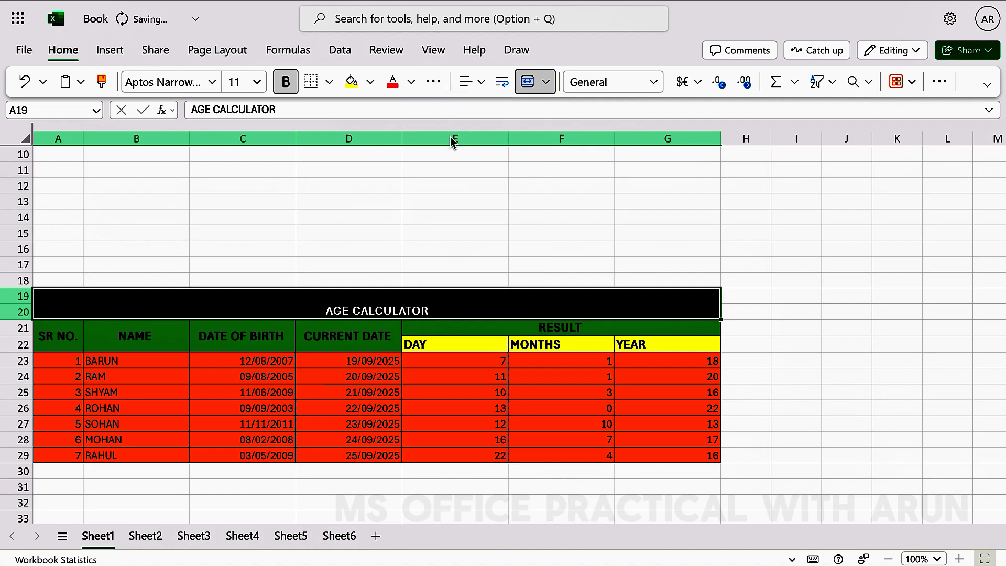
left_click(435, 84)
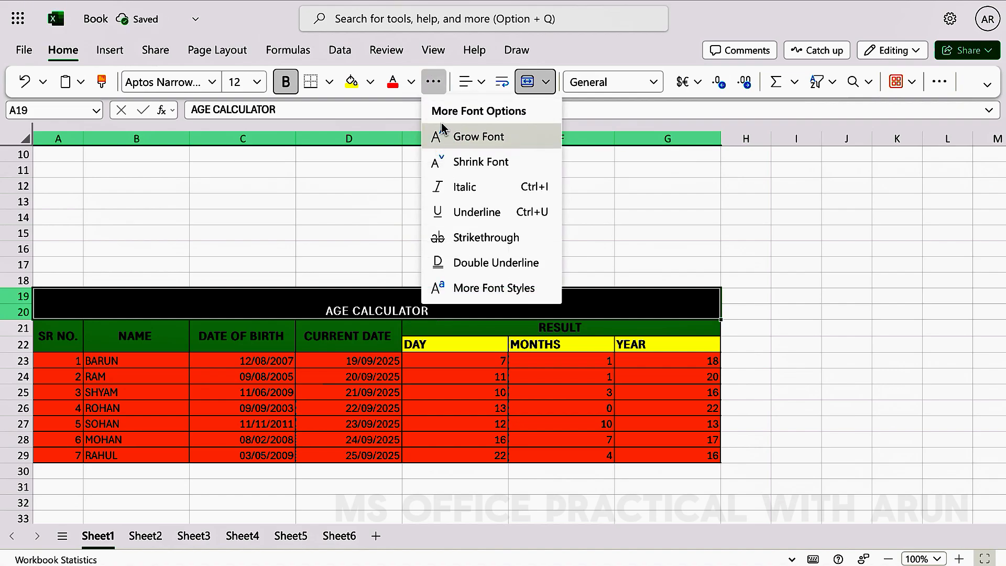
left_click(442, 135)
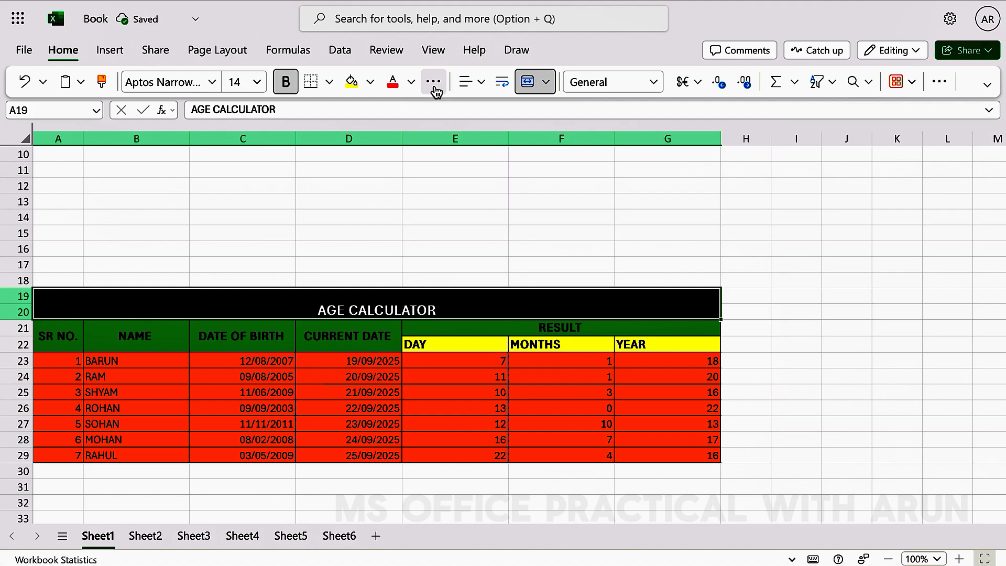
left_click(435, 84)
left_click(437, 137)
left_click(434, 84)
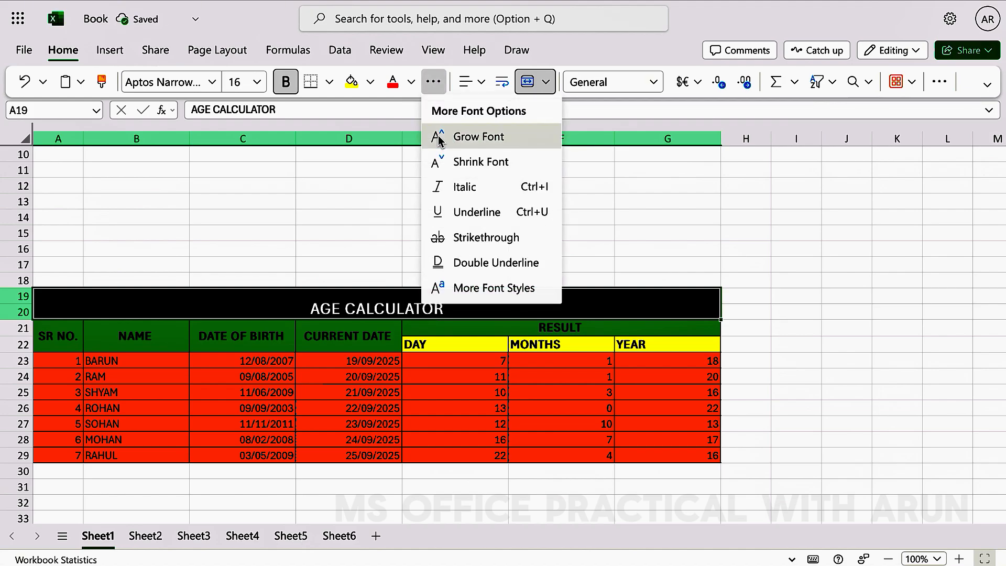
left_click(440, 136)
left_click(435, 84)
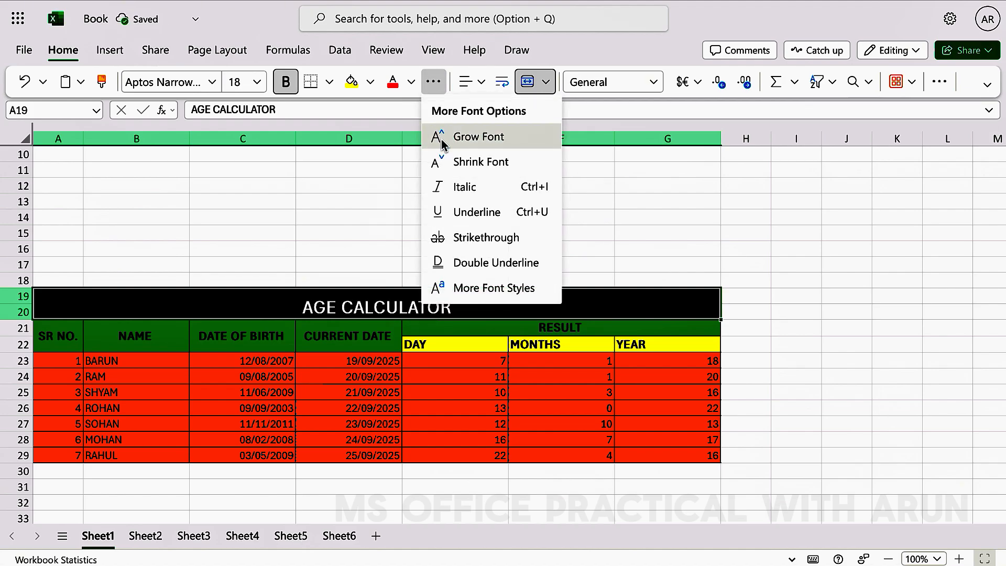
left_click(439, 137)
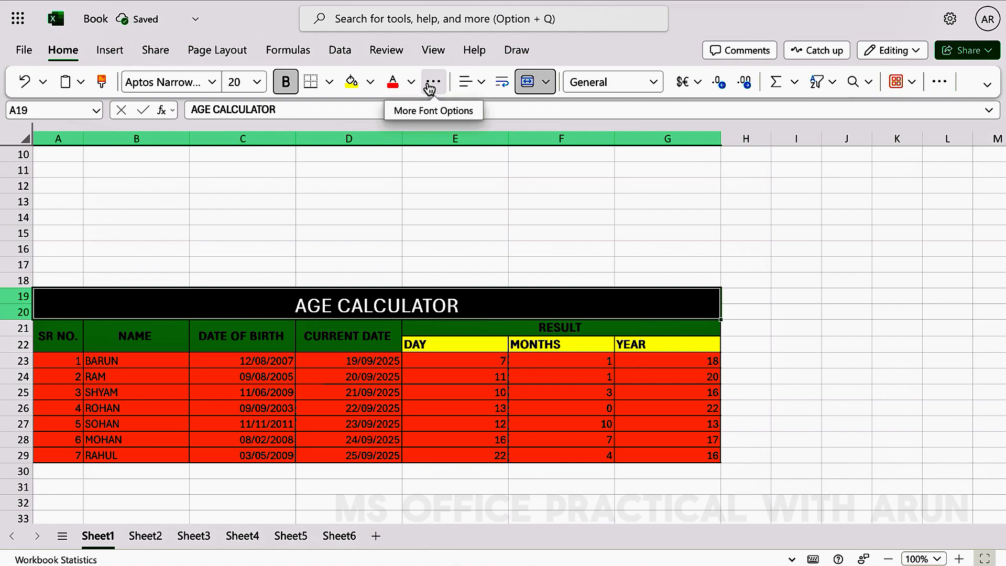
left_click(433, 85)
left_click(438, 136)
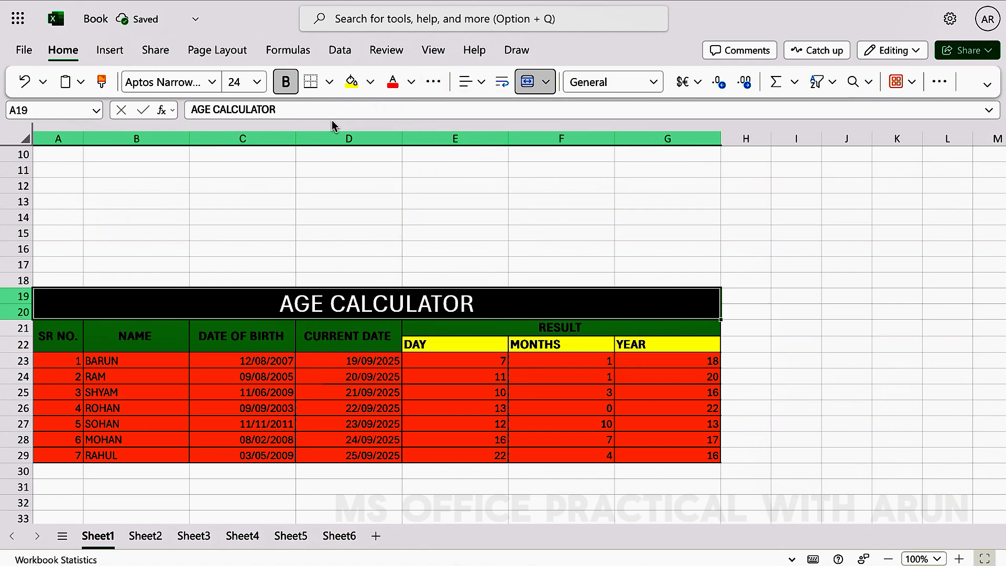
left_click(286, 82)
scroll(245, 364, "down", 1)
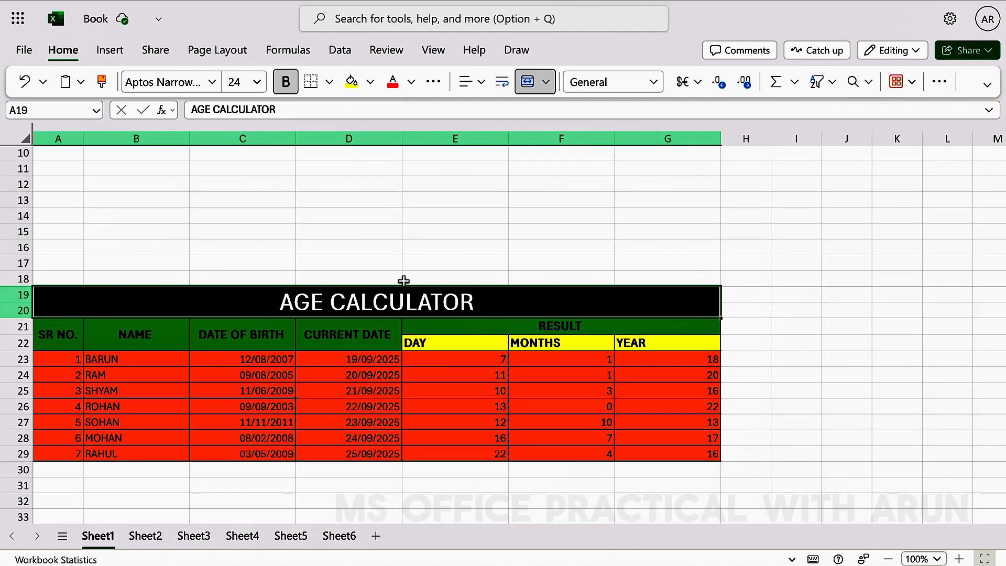
left_click(443, 242)
- Change the year of the date of birth in C23 to test the age formulas
scroll(434, 403, "down", 4)
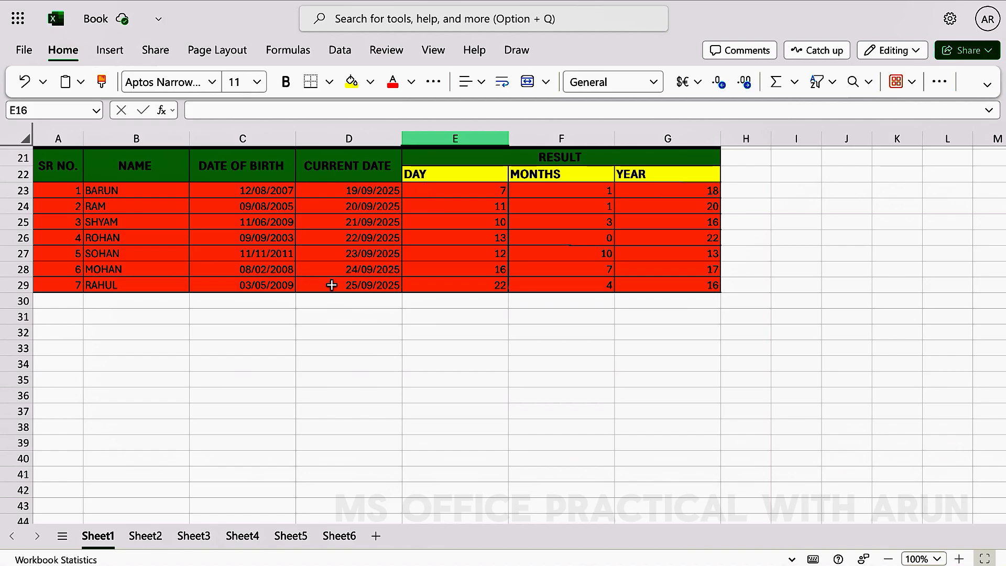
scroll(337, 312, "up", 3)
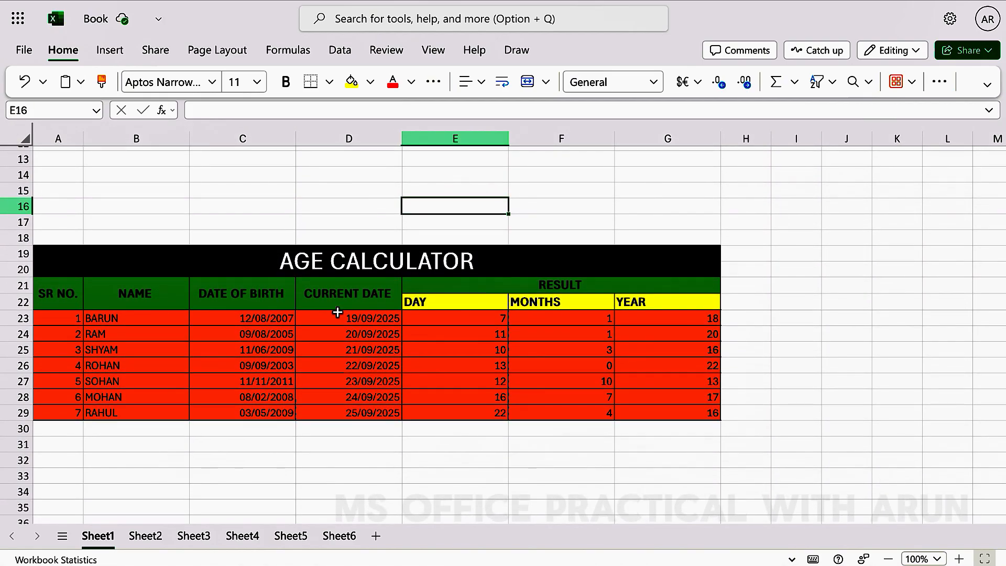
left_click(244, 322)
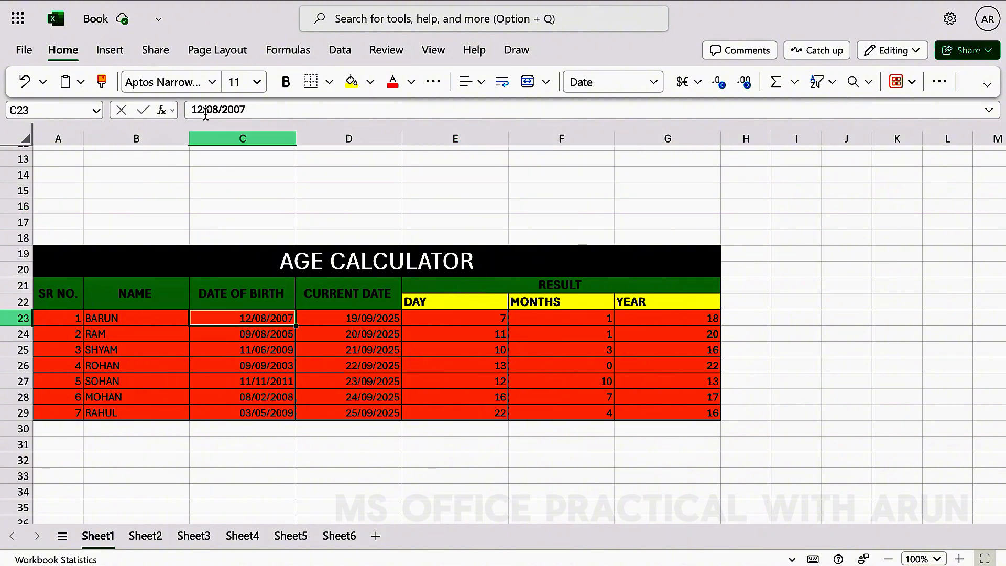
left_click(250, 111)
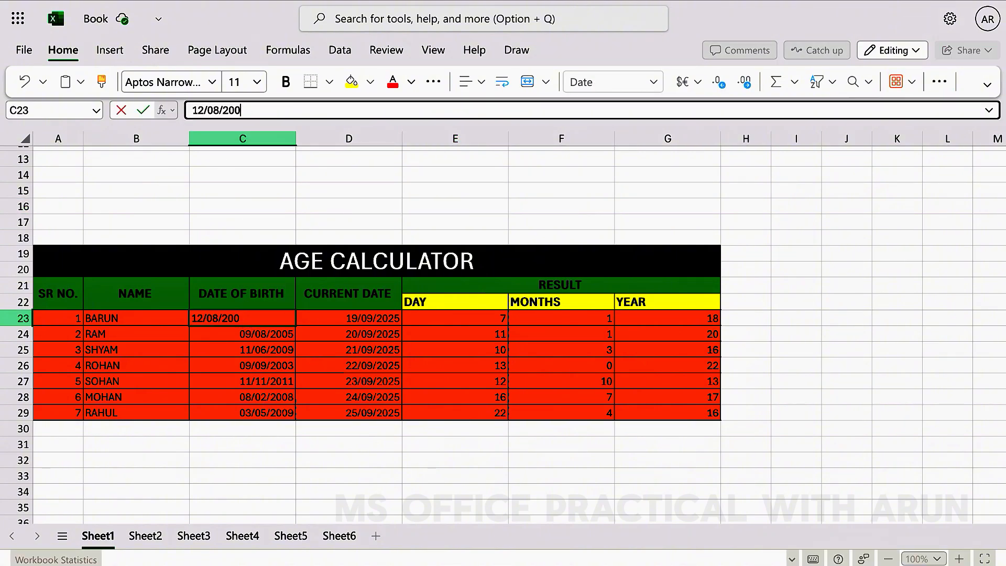
key("Return")
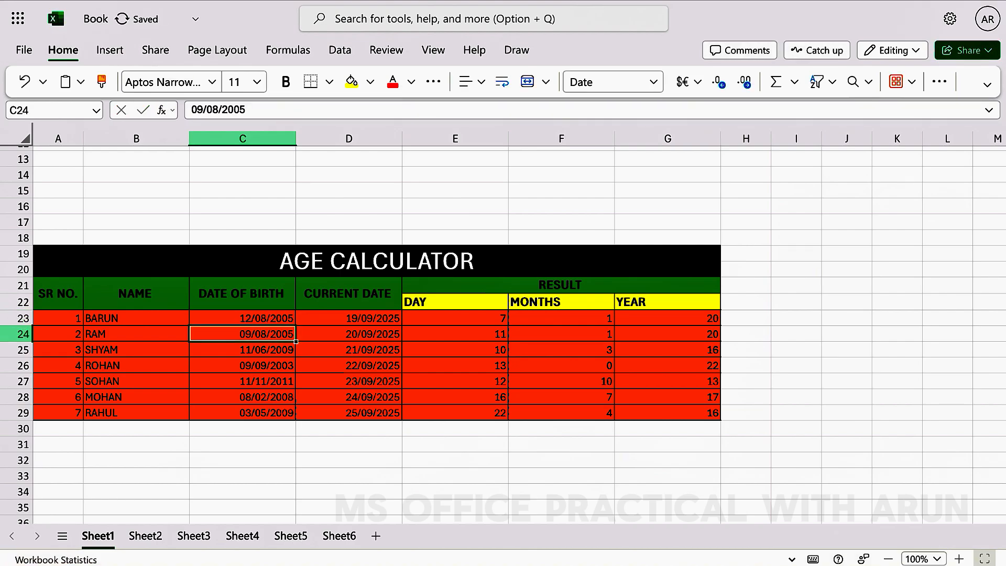